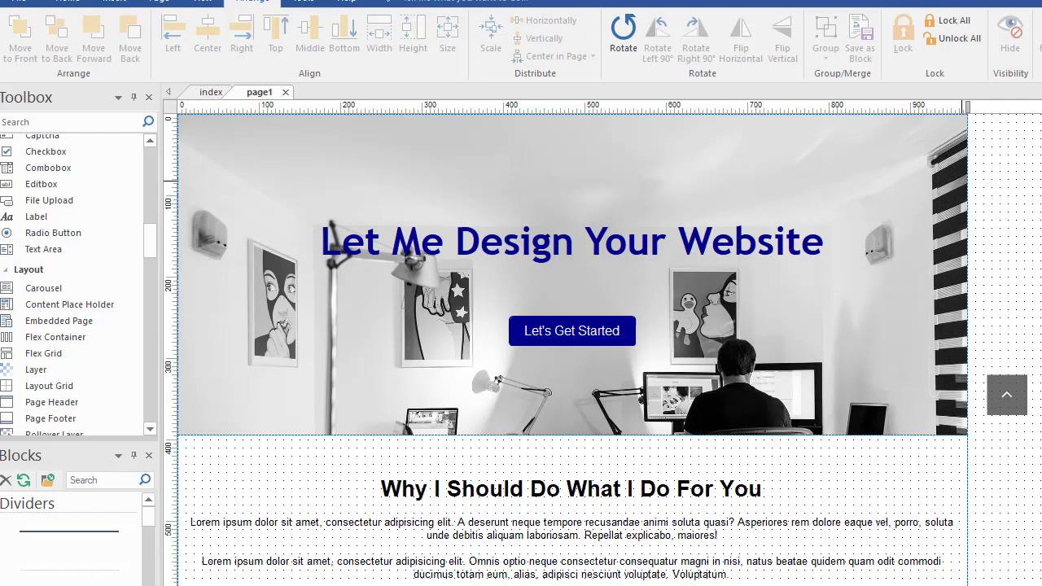
# Step: Scroll down past the Web App for Fashion Store section to the empty area below its divider
pyautogui.scroll(-9, 572, 350)
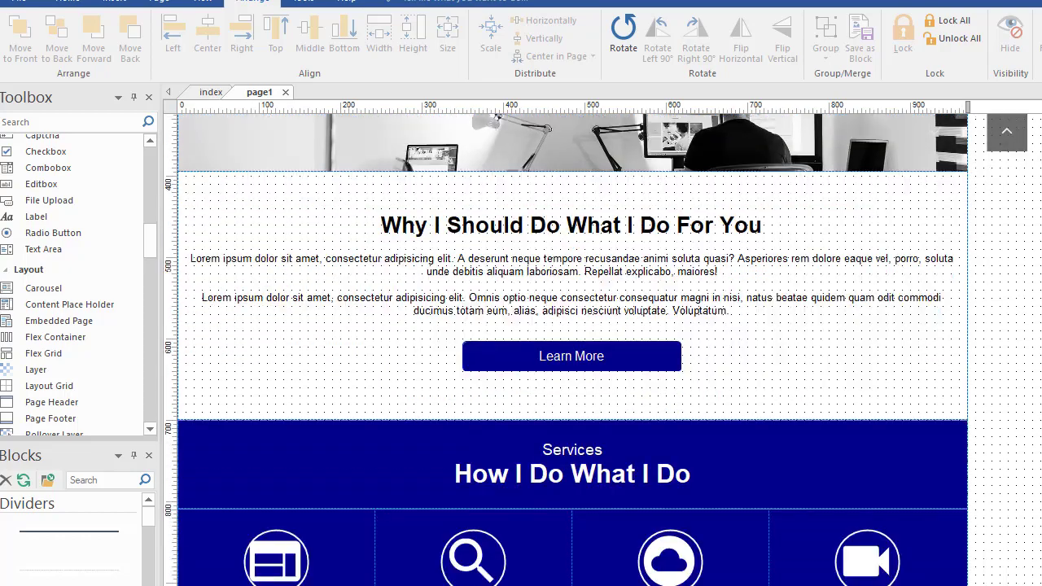
pyautogui.scroll(-14, 572, 350)
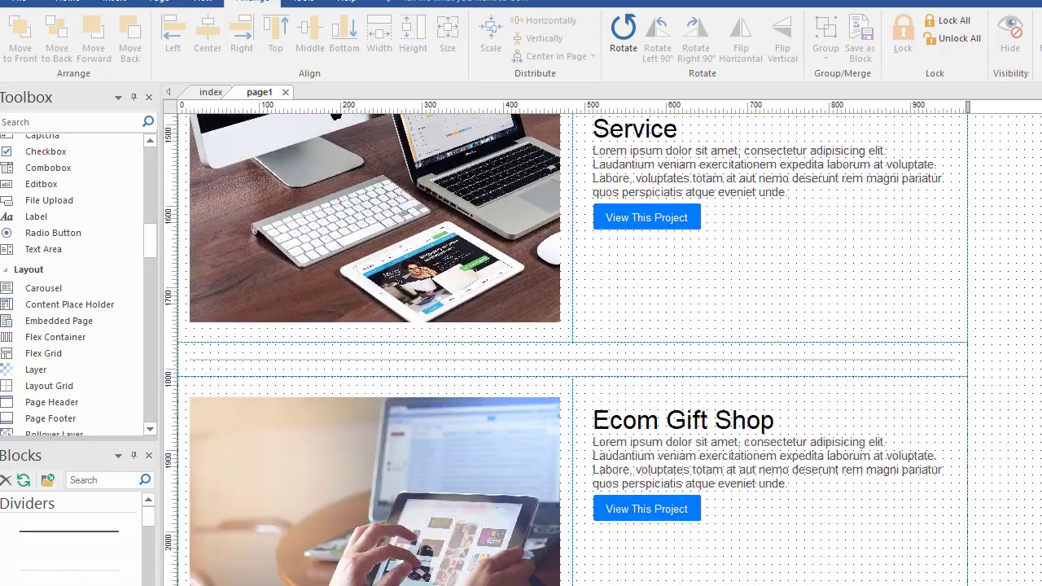
pyautogui.scroll(-5, 572, 350)
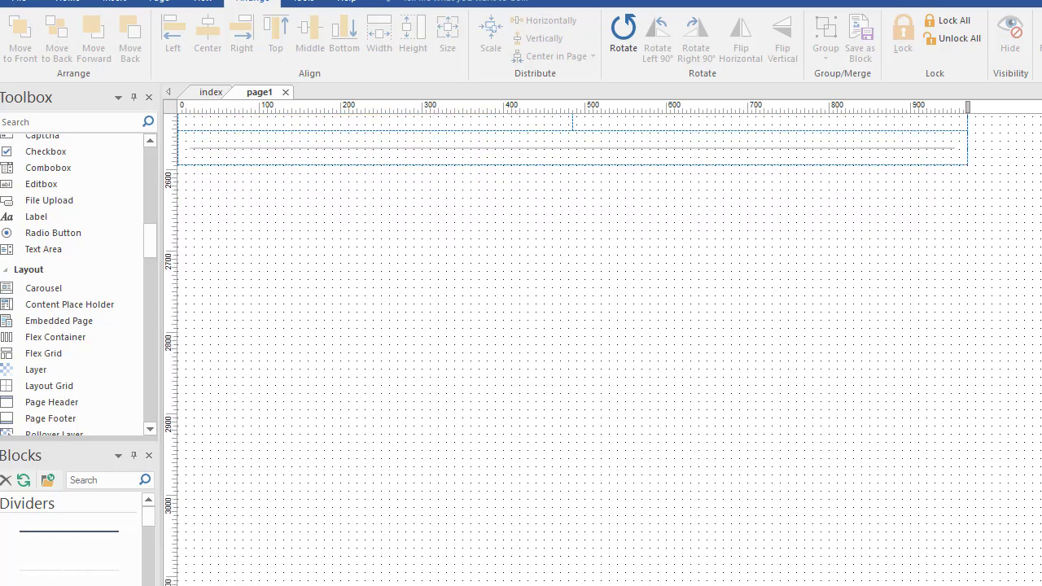
pyautogui.scroll(5, 573, 350)
pyautogui.scroll(-6, 572, 350)
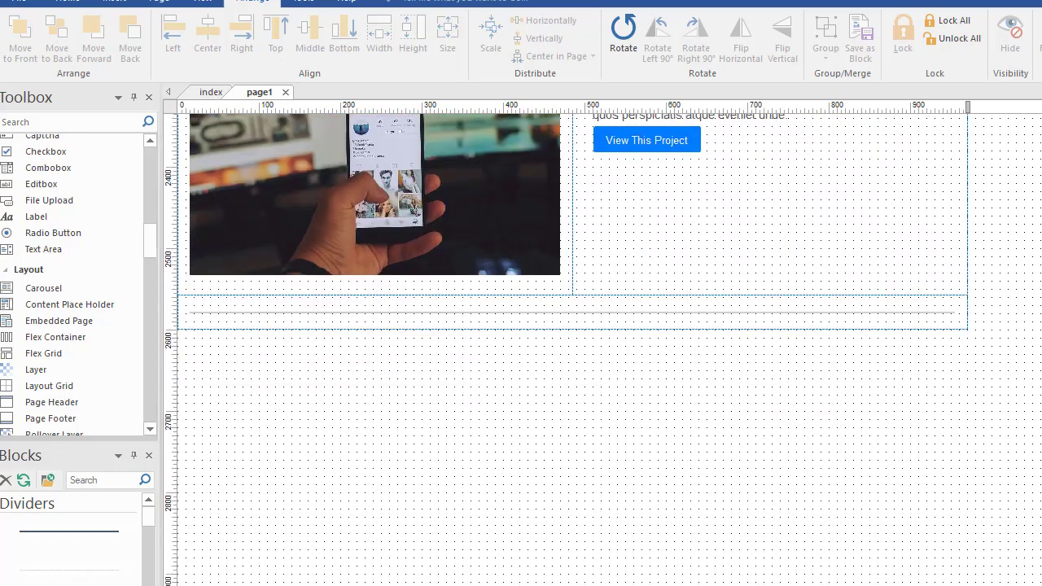
pyautogui.scroll(3, 572, 350)
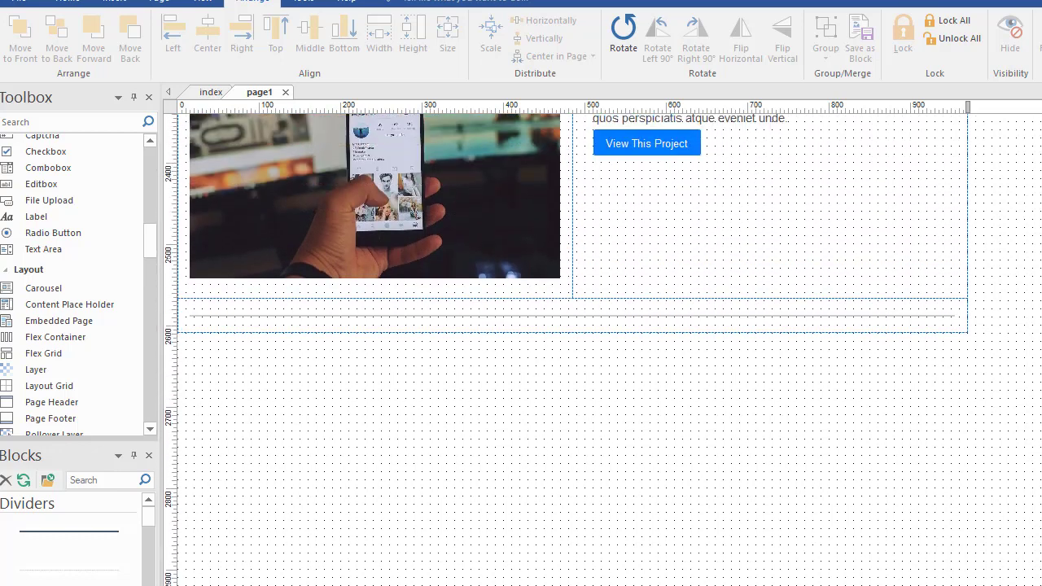
pyautogui.scroll(1, 572, 351)
pyautogui.scroll(-3, 573, 350)
pyautogui.scroll(1, 573, 350)
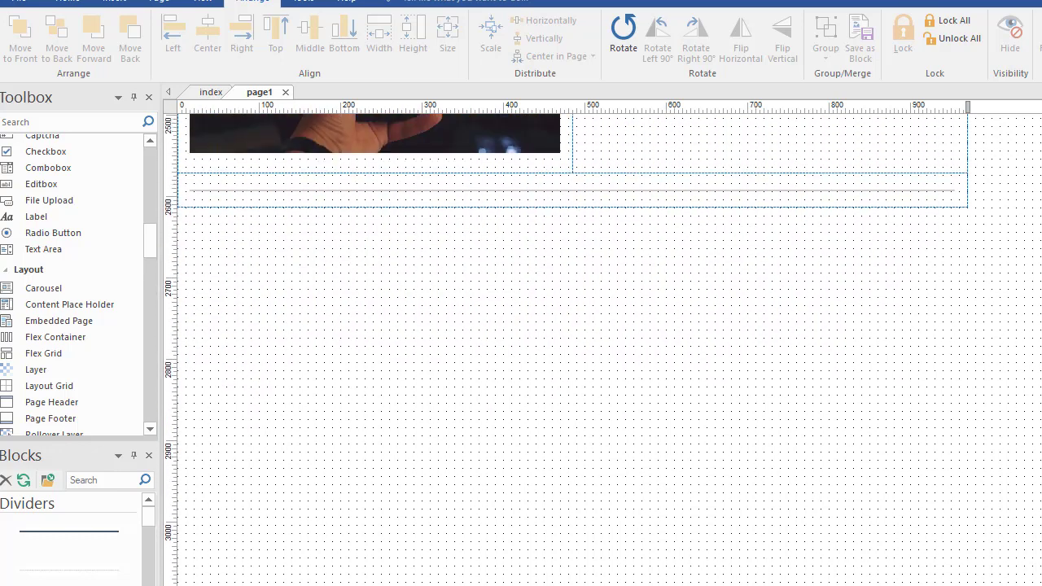
pyautogui.scroll(5, 572, 350)
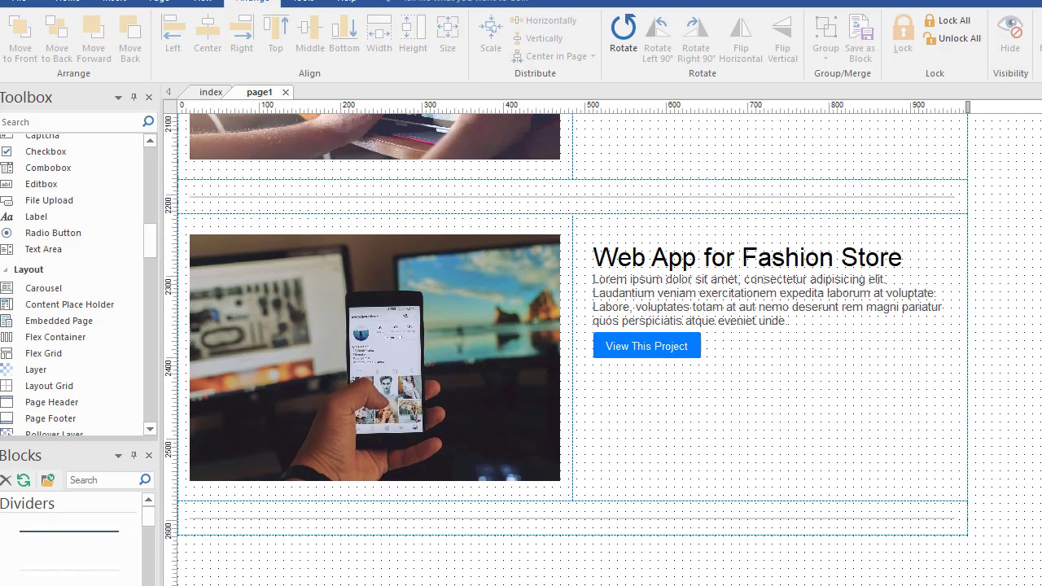
pyautogui.scroll(-5, 573, 350)
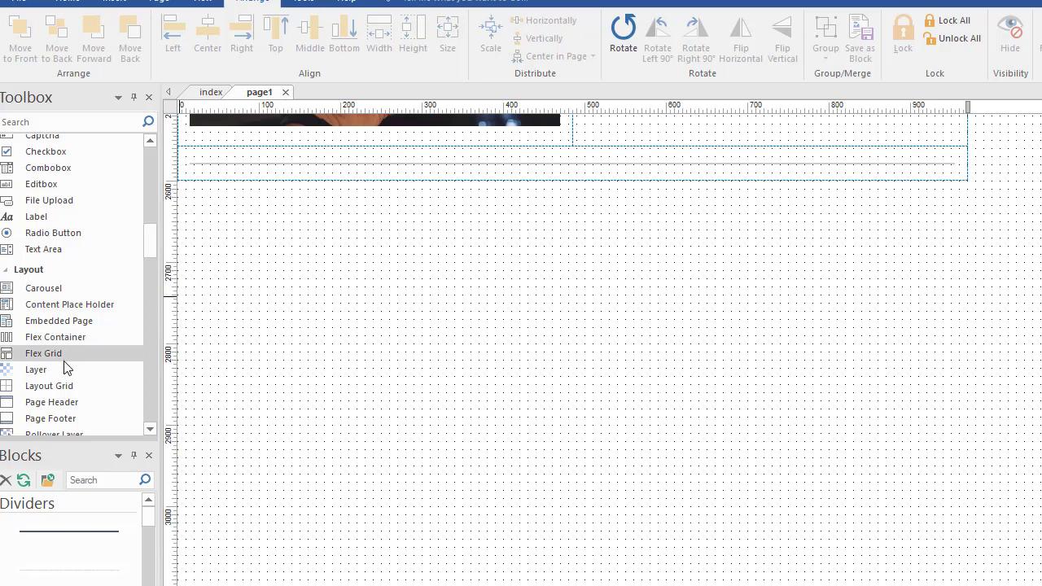
# Step: Insert a Layout Grid below the divider and remove its second 6x column, leaving one full-width column
pyautogui.click(65, 386)
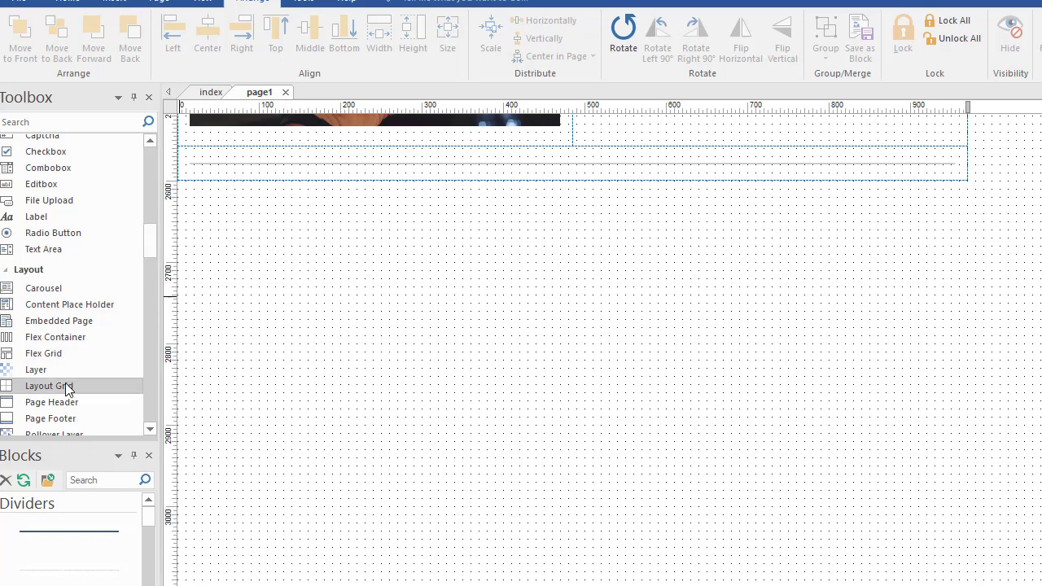
pyautogui.click(261, 230)
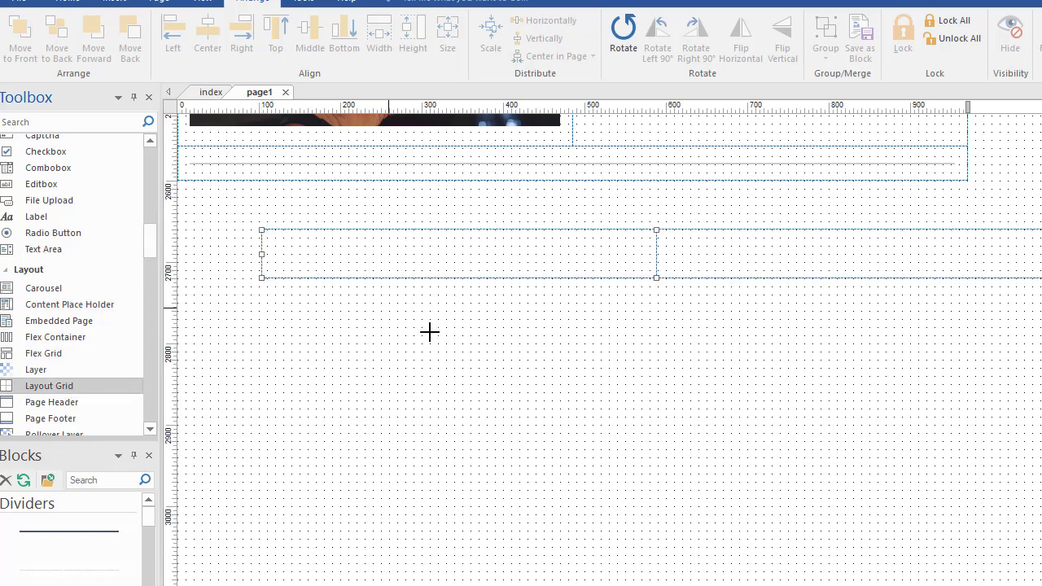
pyautogui.doubleClick(617, 198)
pyautogui.click(807, 261)
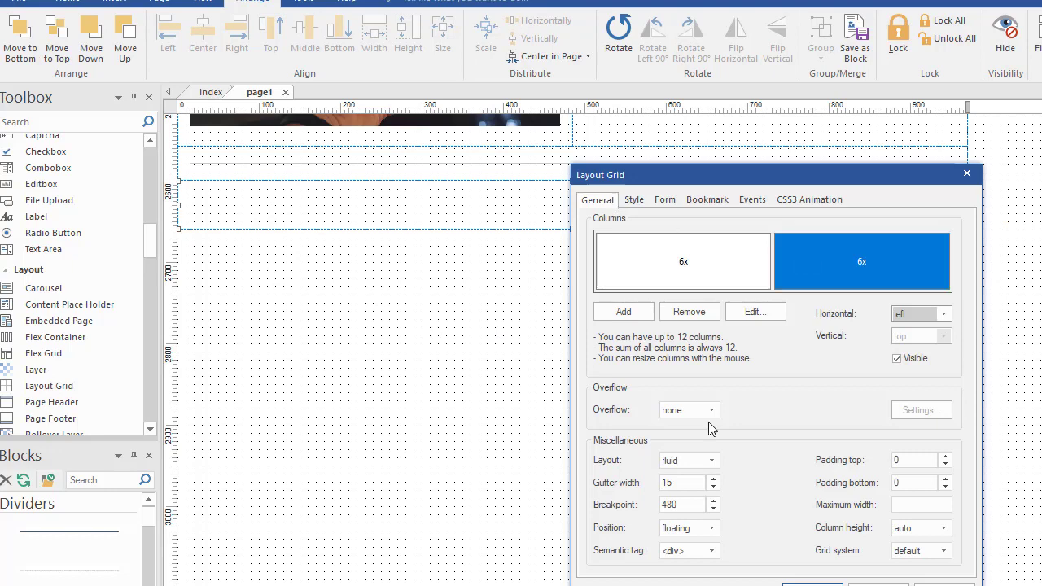
pyautogui.click(688, 312)
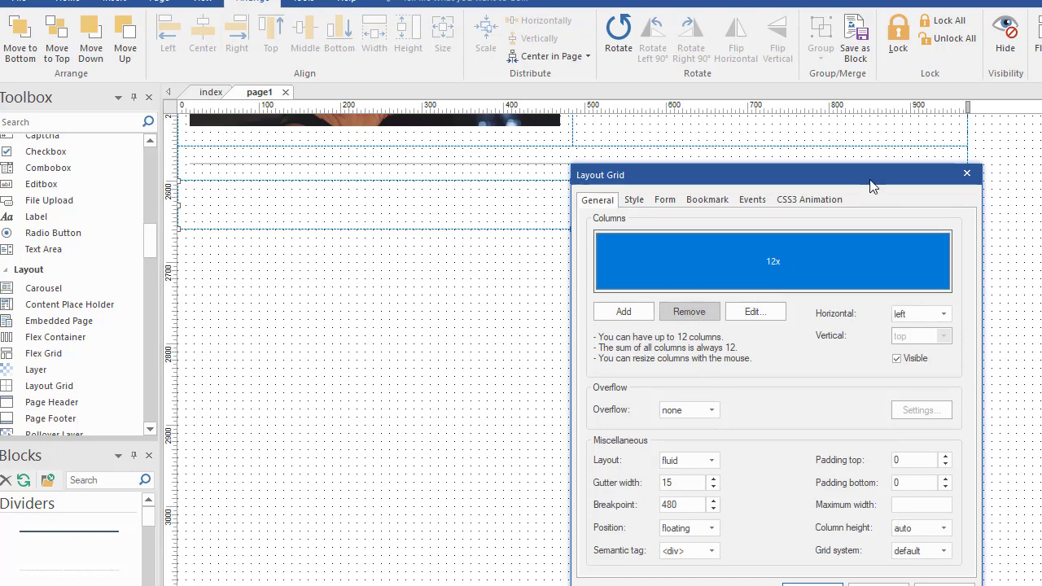
pyautogui.moveTo(870, 179); pyautogui.dragTo(857, 127)
pyautogui.click(800, 541)
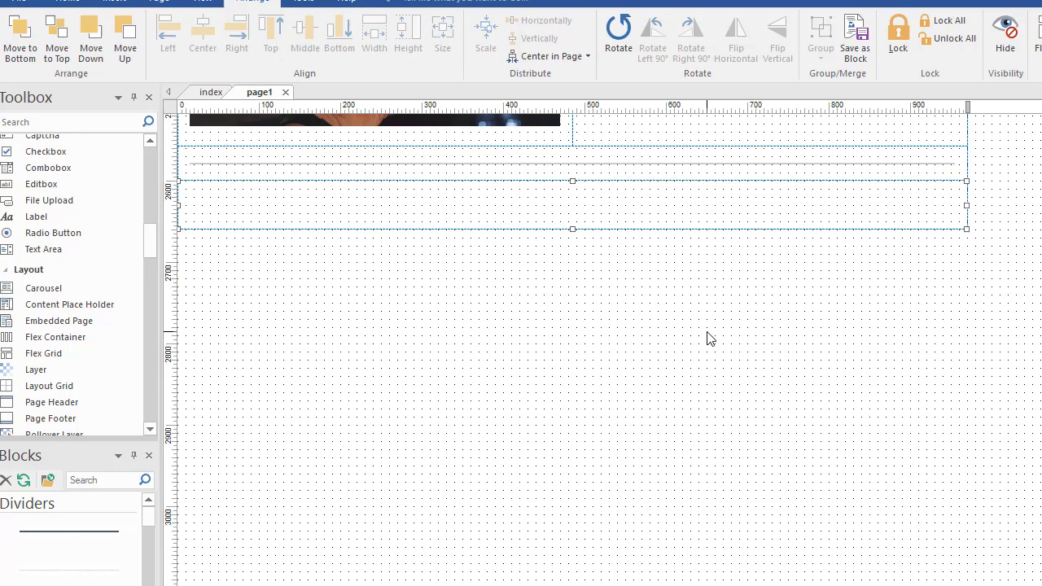
# Step: Paste the 'Some of My Work' heading into the new layout grid
pyautogui.click(779, 353)
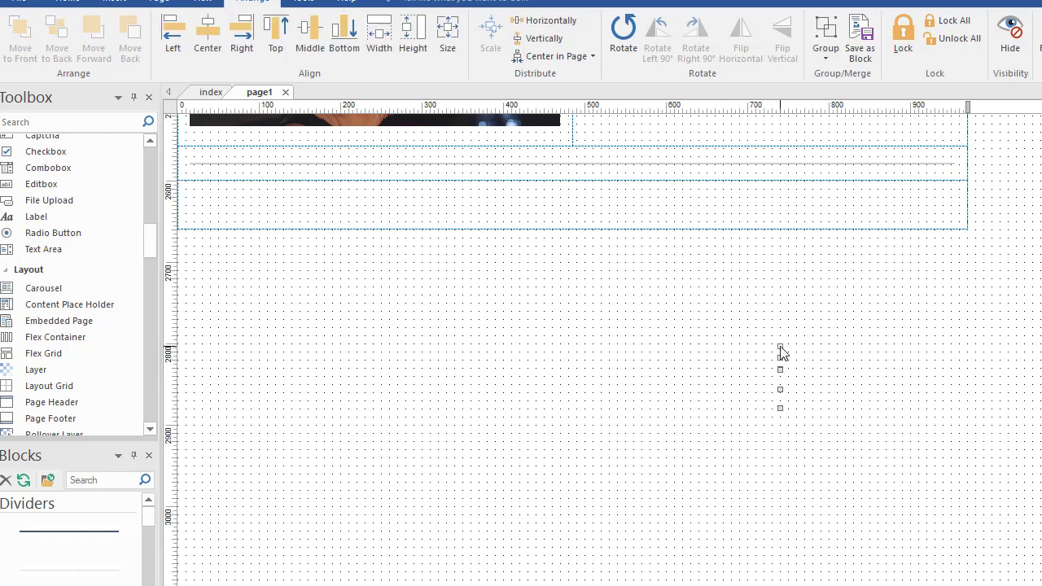
pyautogui.click(949, 449)
pyautogui.hotkey('ctrl', 'v')
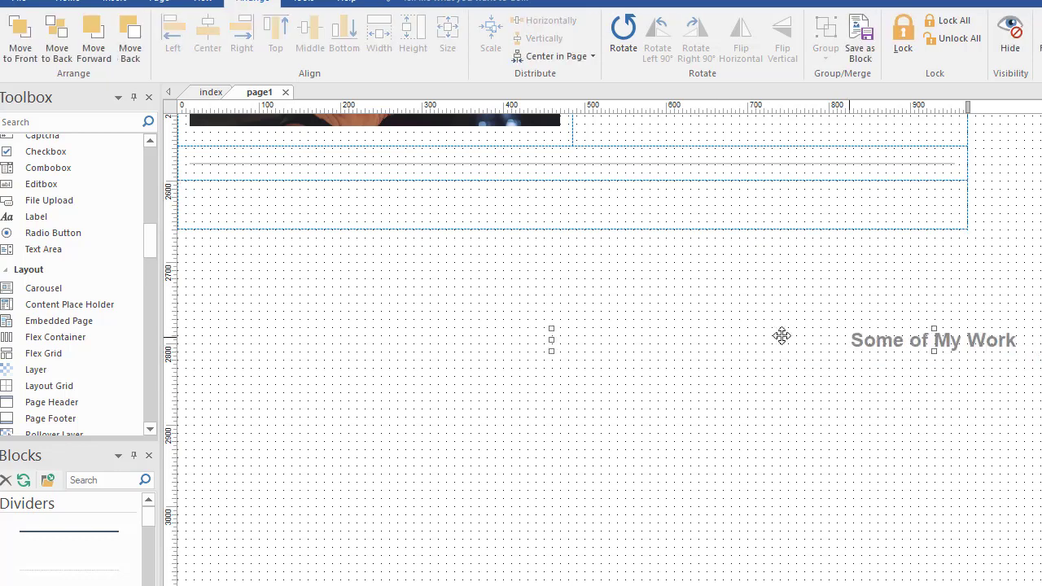
pyautogui.moveTo(781, 337); pyautogui.dragTo(609, 213)
# Step: Paste the subtitle 'Websites I've Designed for My Clients' and place it beneath the heading
pyautogui.hotkey('ctrl', 'v')
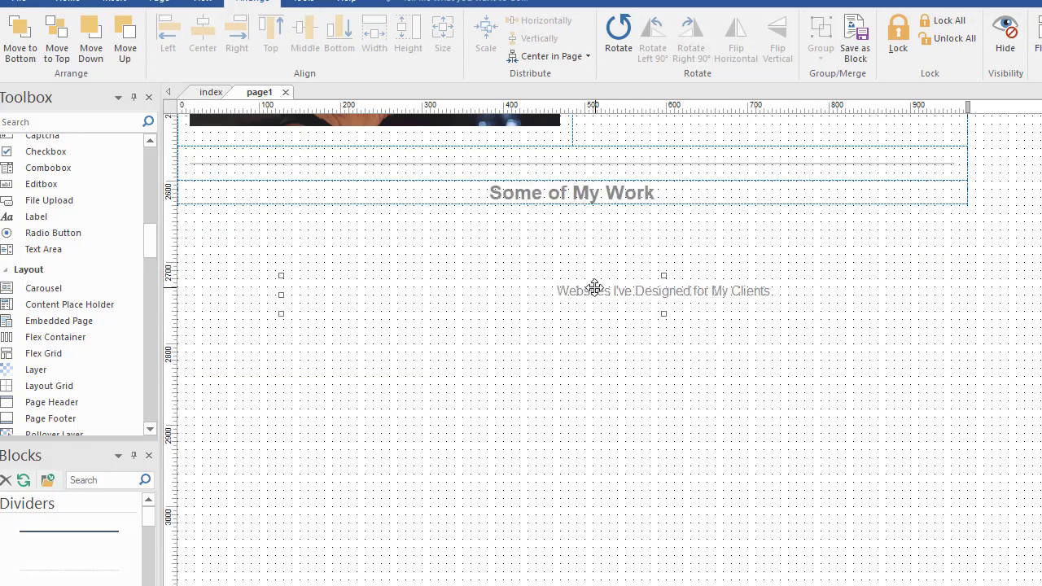
pyautogui.moveTo(593, 289); pyautogui.dragTo(531, 194)
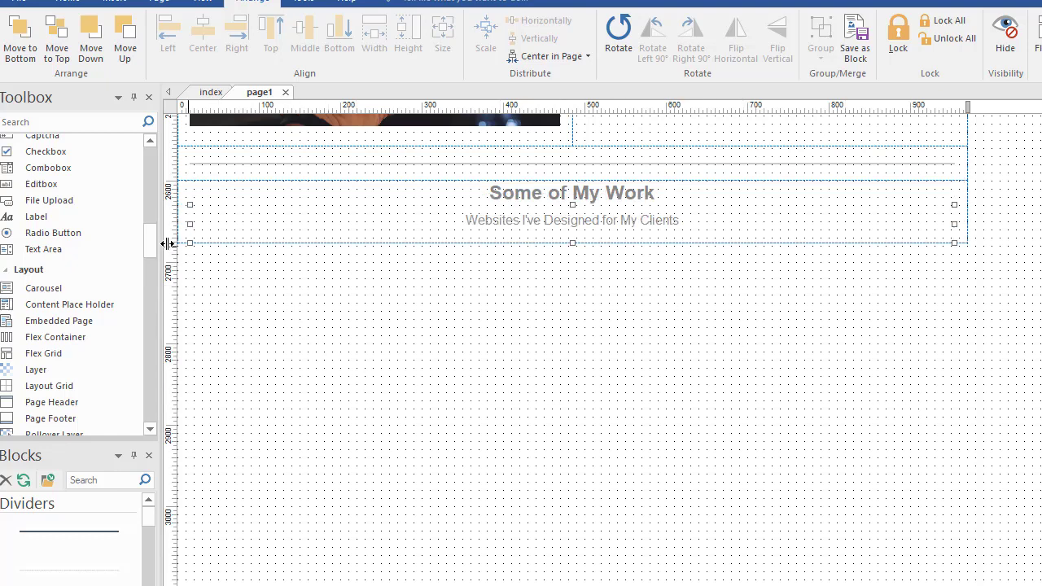
pyautogui.moveTo(154, 241)
pyautogui.mouseDown()
pyautogui.moveTo(156, 332)
pyautogui.moveTo(140, 407)
pyautogui.moveTo(158, 186)
pyautogui.mouseUp()
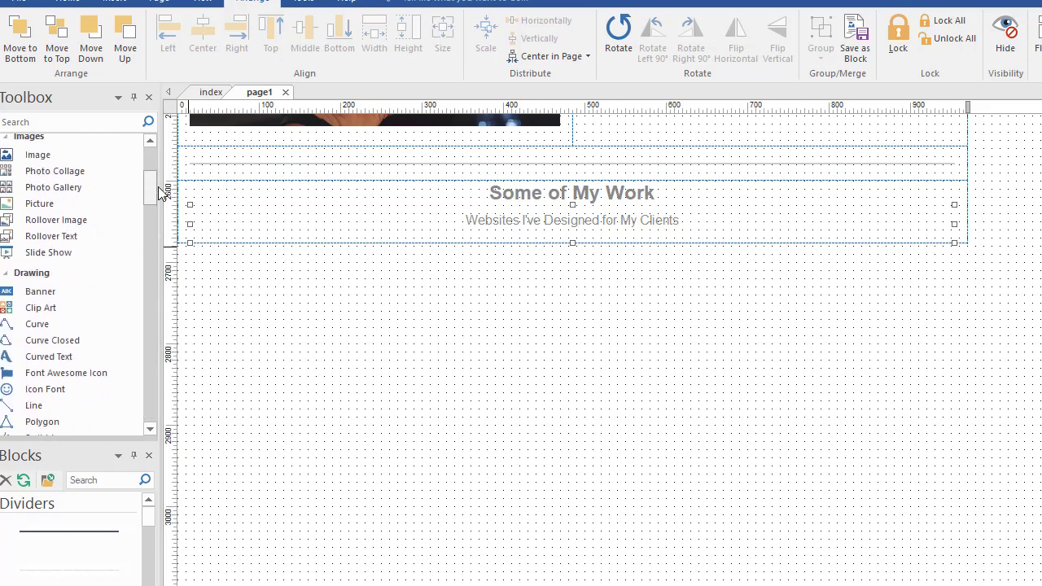
# Step: Replace a drawn empty Photo Gallery with the pasted eight-screenshot gallery, positioned under the heading
pyautogui.click(51, 191)
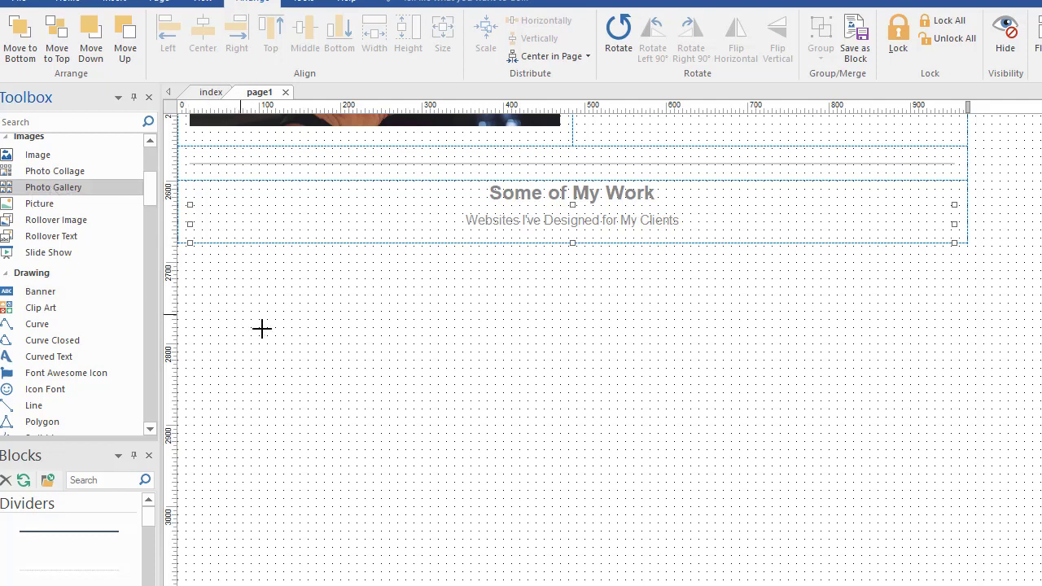
pyautogui.moveTo(240, 314); pyautogui.dragTo(484, 461)
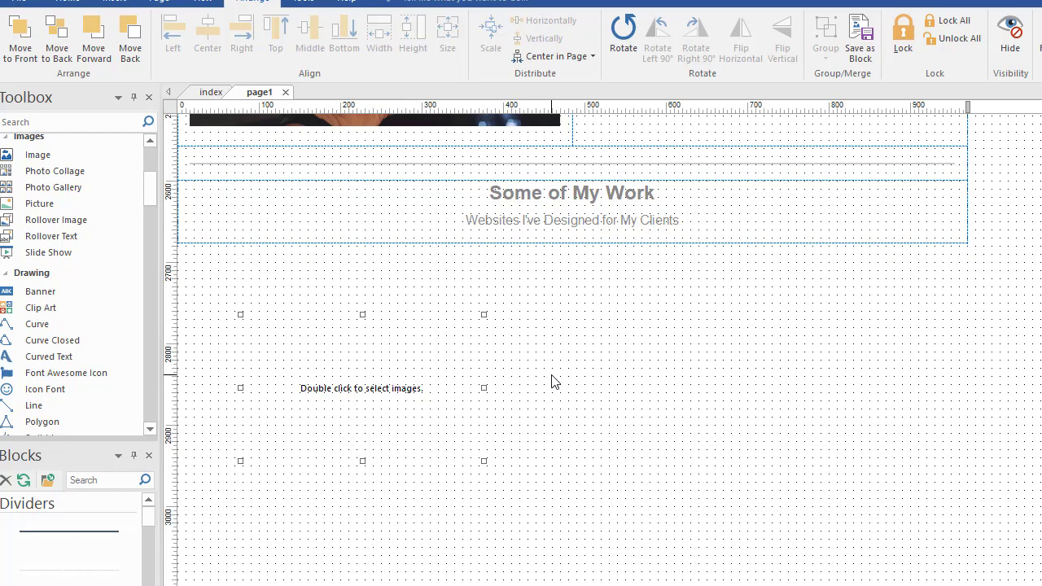
pyautogui.press('Delete')
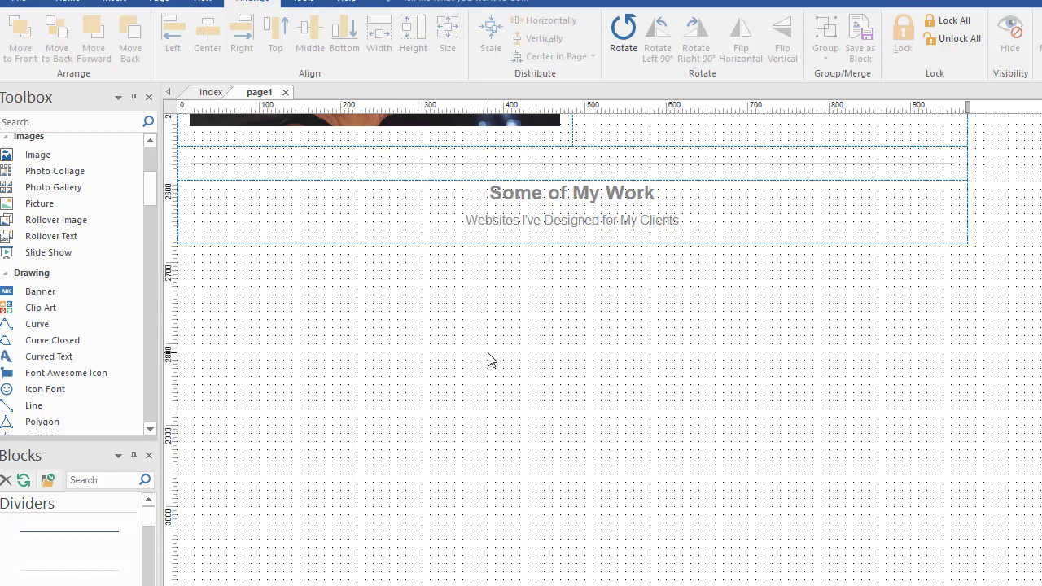
pyautogui.hotkey('ctrl', 'v')
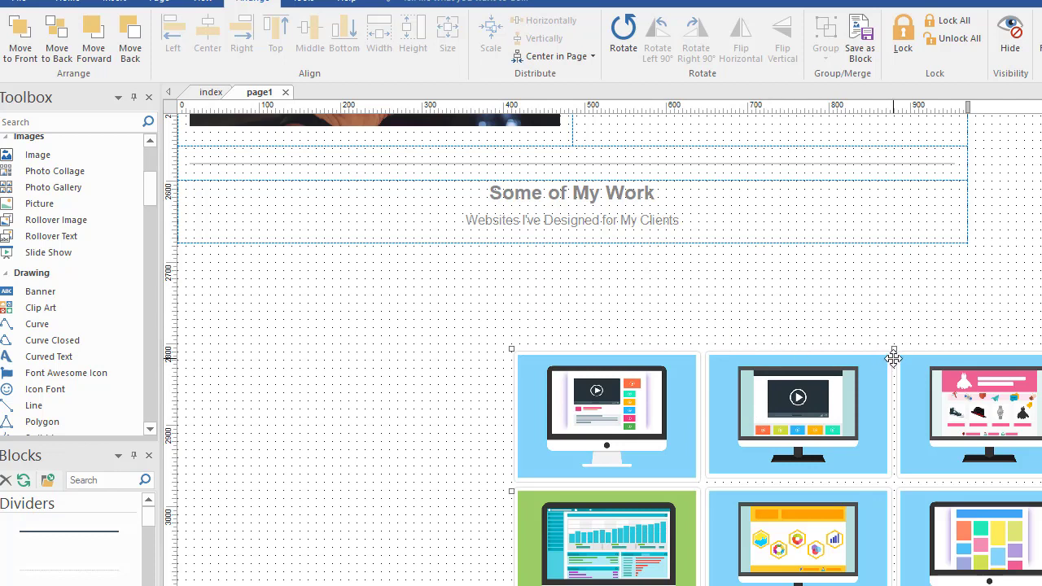
pyautogui.moveTo(889, 359); pyautogui.dragTo(587, 304)
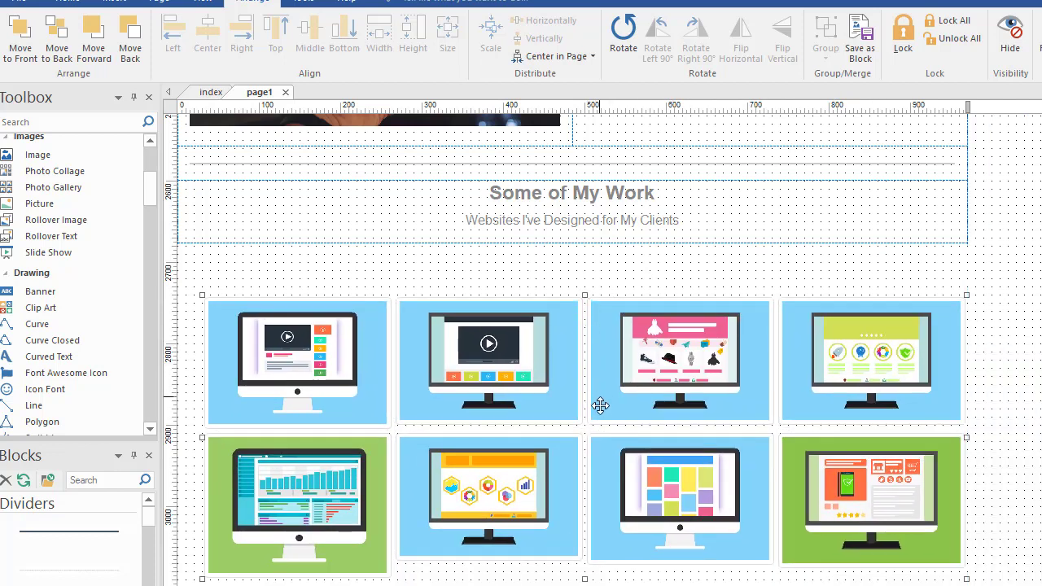
# Step: Open the gallery's Photo Gallery properties and look through its Images list
pyautogui.doubleClick(520, 573)
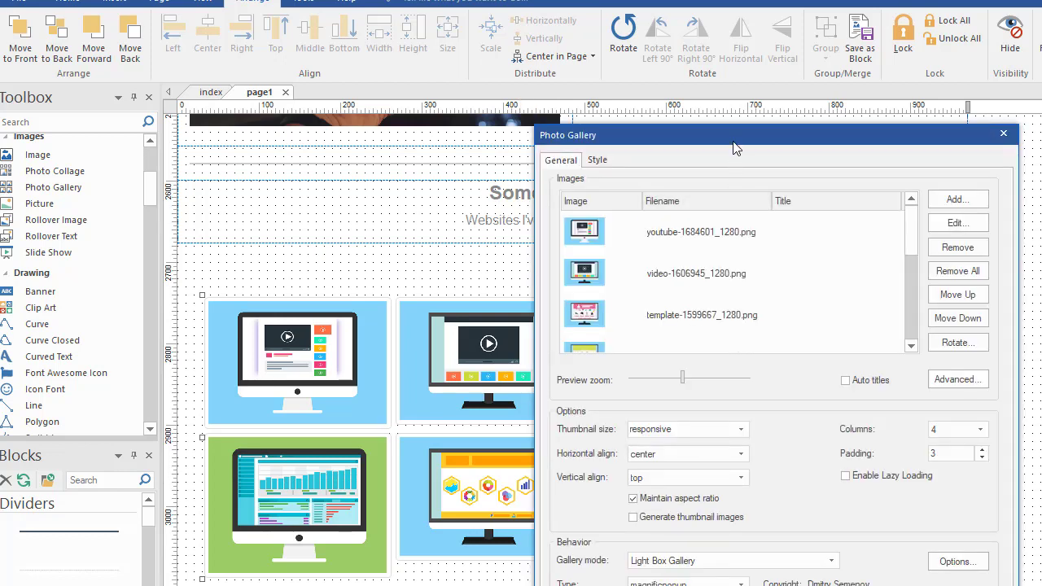
pyautogui.moveTo(733, 147); pyautogui.dragTo(691, 121)
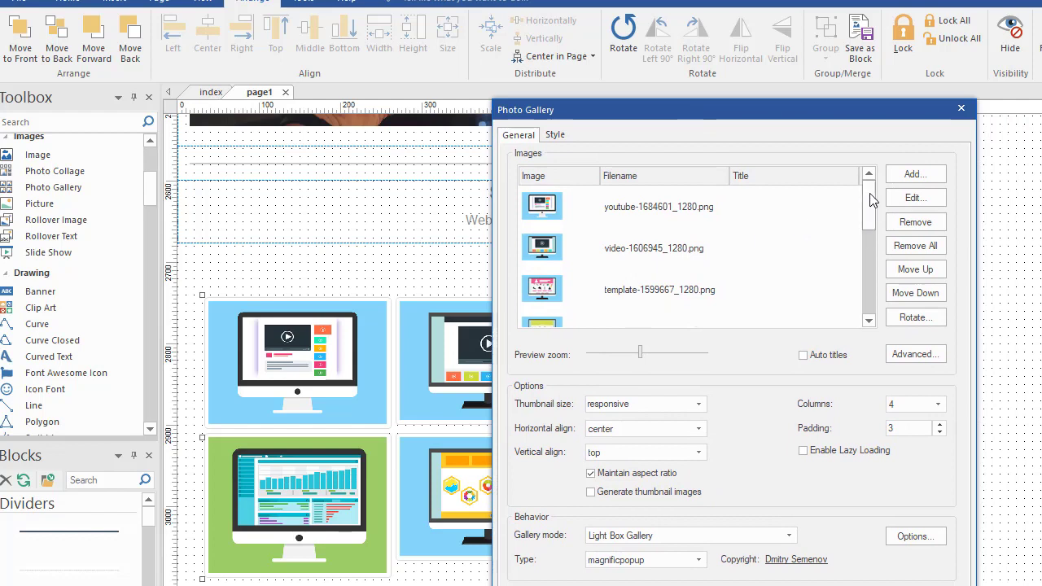
pyautogui.scroll(-3, 869, 201)
pyautogui.scroll(3, 868, 214)
pyautogui.moveTo(869, 207); pyautogui.dragTo(865, 295)
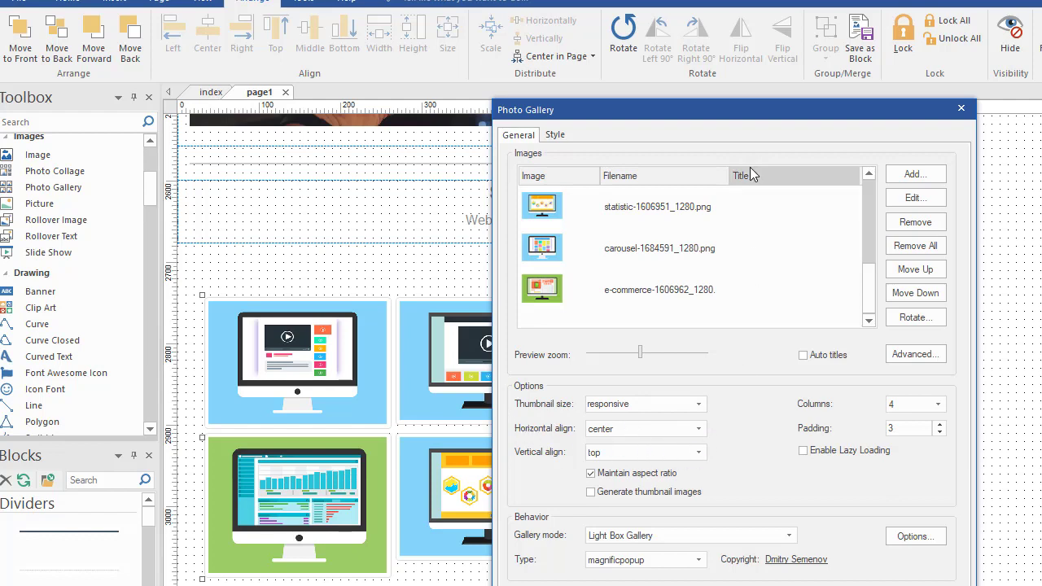
pyautogui.moveTo(749, 113); pyautogui.dragTo(734, 46)
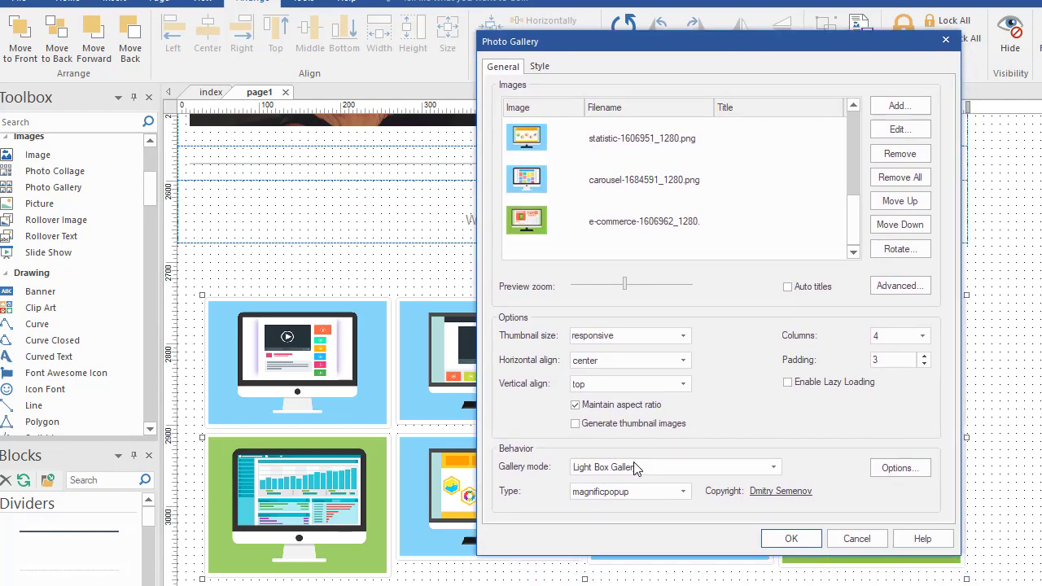
# Step: Keep Light Box Gallery mode, set the light box type to magnificpopup, and apply the settings
pyautogui.click(691, 471)
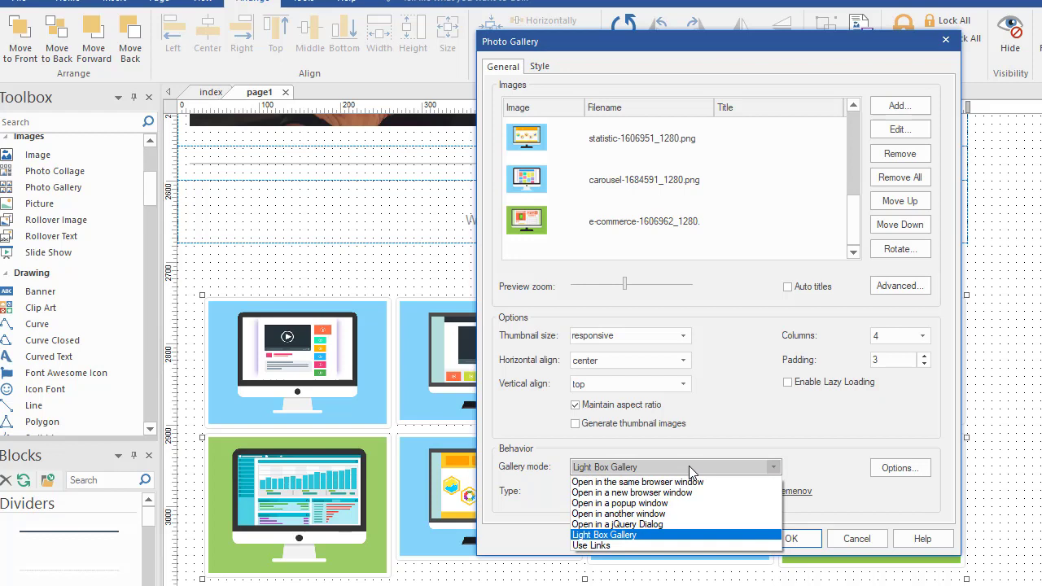
pyautogui.click(644, 535)
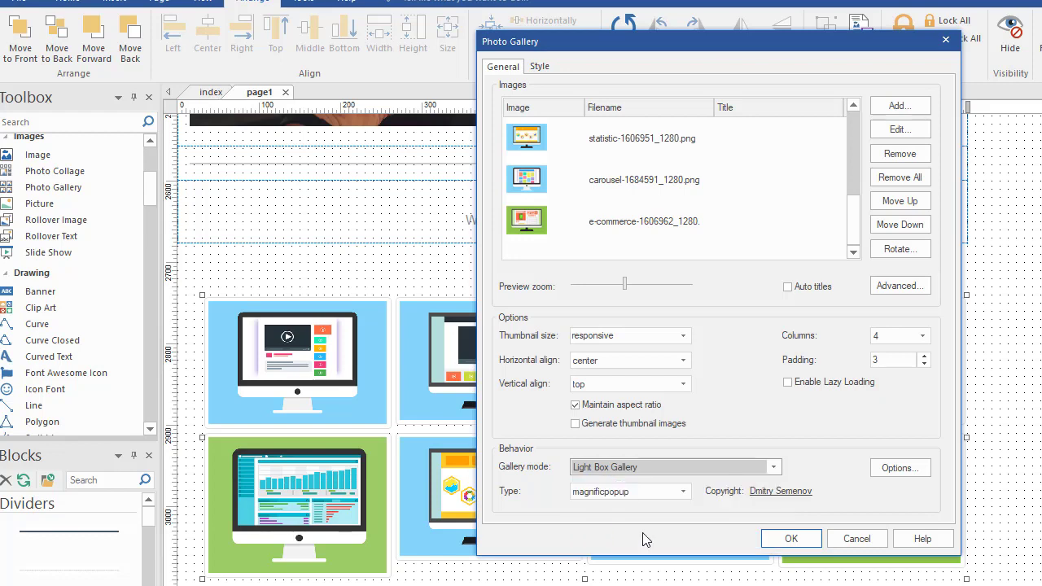
pyautogui.click(675, 491)
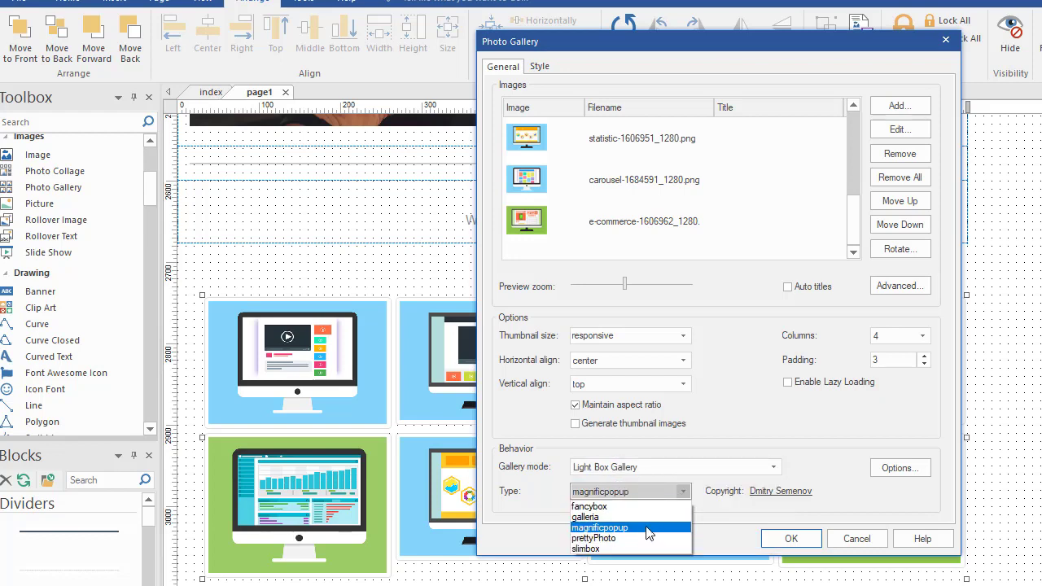
pyautogui.click(617, 528)
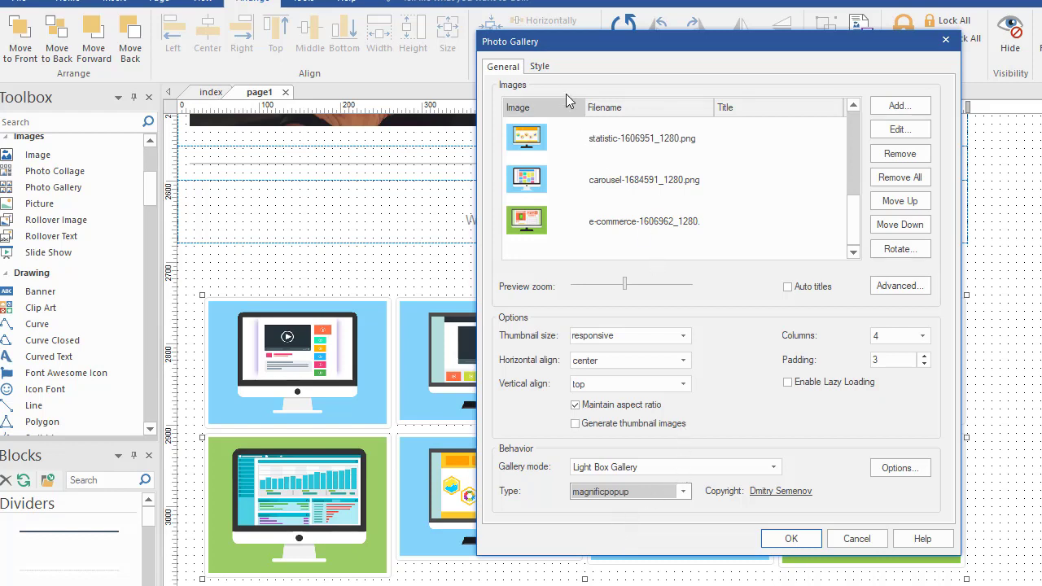
pyautogui.click(542, 66)
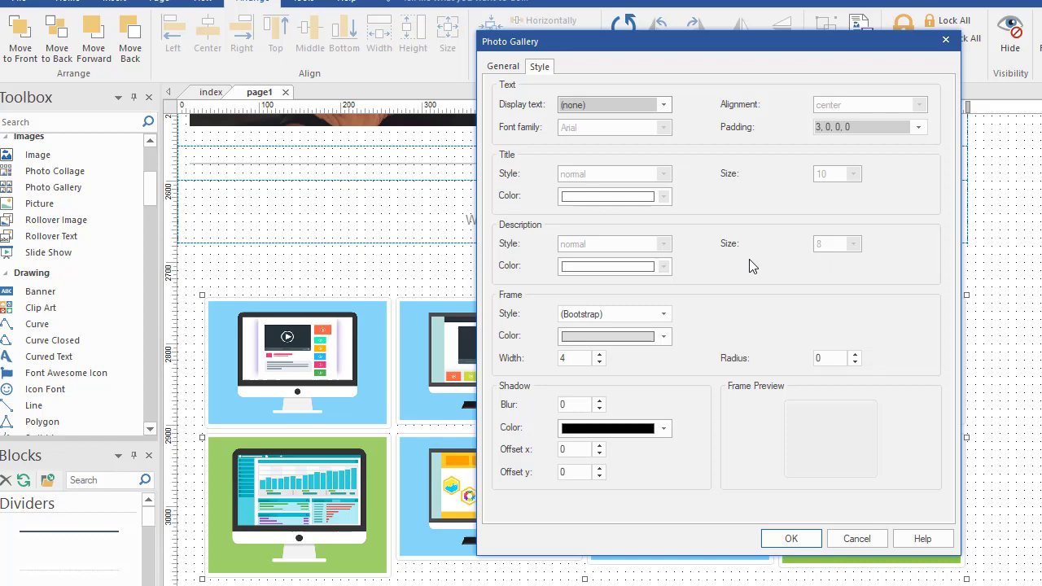
pyautogui.click(512, 69)
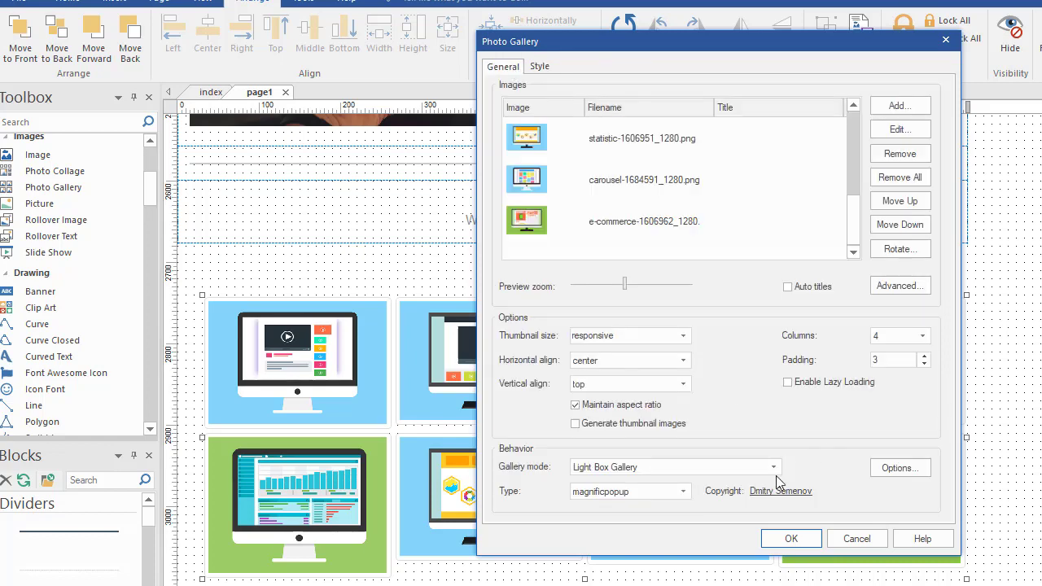
pyautogui.click(792, 539)
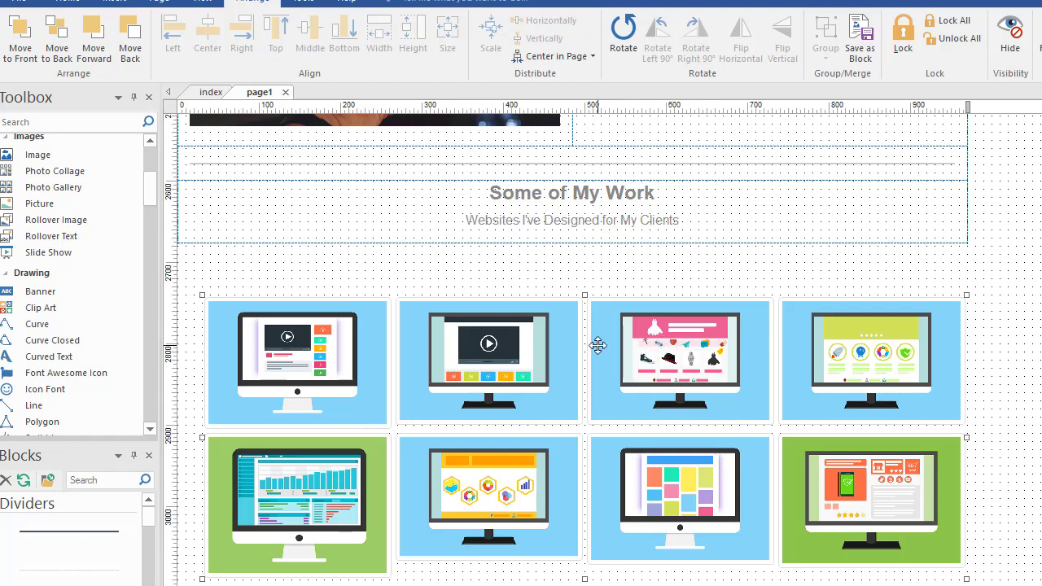
# Step: Drag the gallery up directly beneath the subtitle, then deselect it
pyautogui.moveTo(590, 344); pyautogui.dragTo(581, 226)
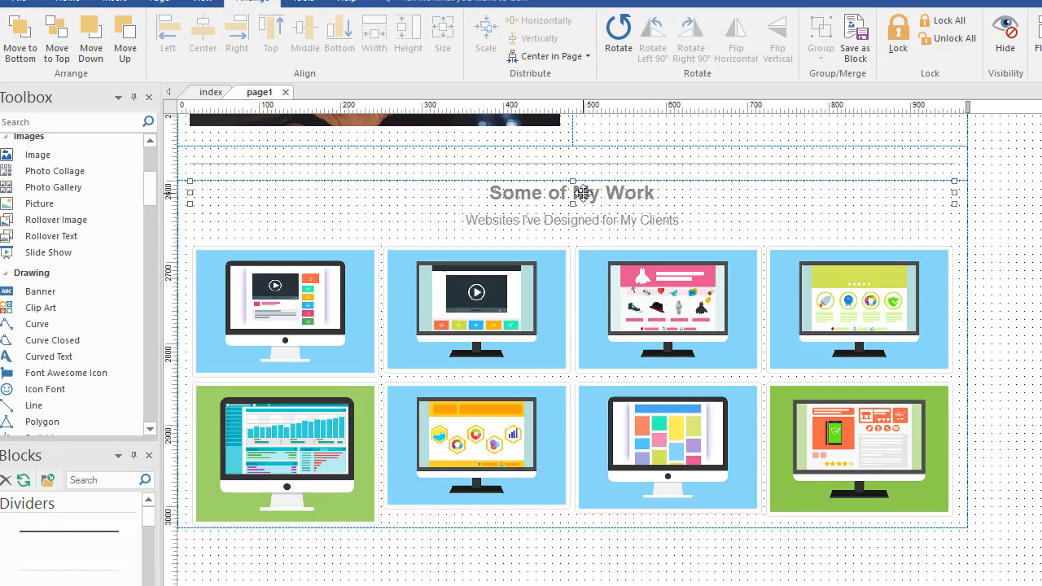
pyautogui.click(1008, 276)
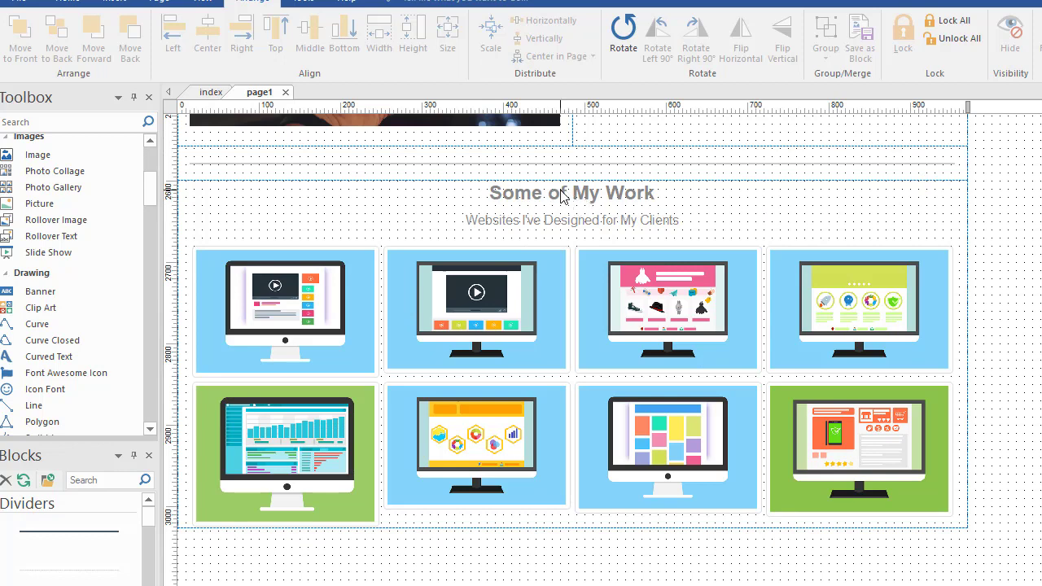
# Step: Set the gallery section grid's top and bottom padding to 25
pyautogui.doubleClick(965, 203)
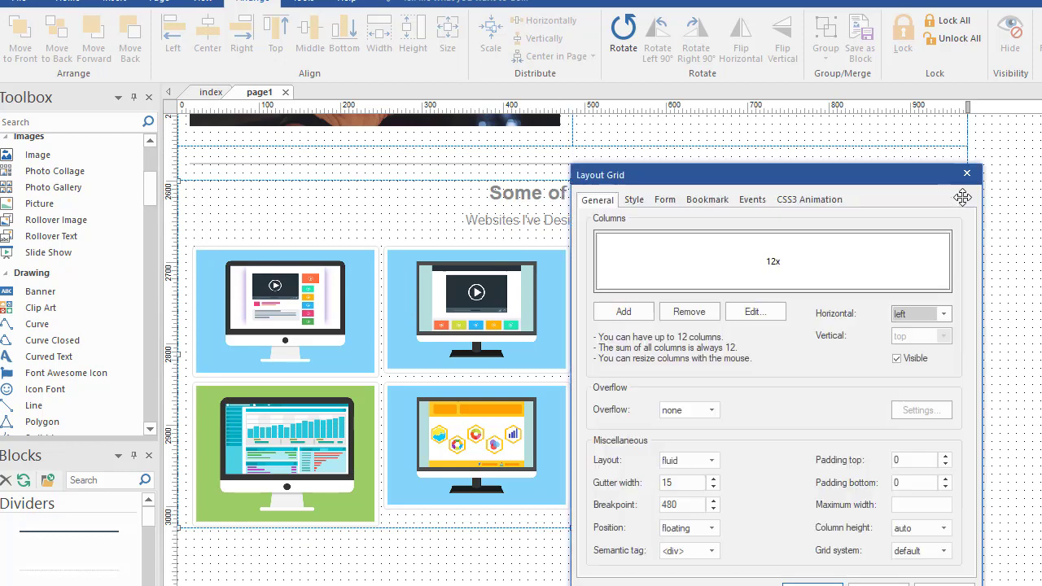
pyautogui.moveTo(820, 179); pyautogui.dragTo(739, 64)
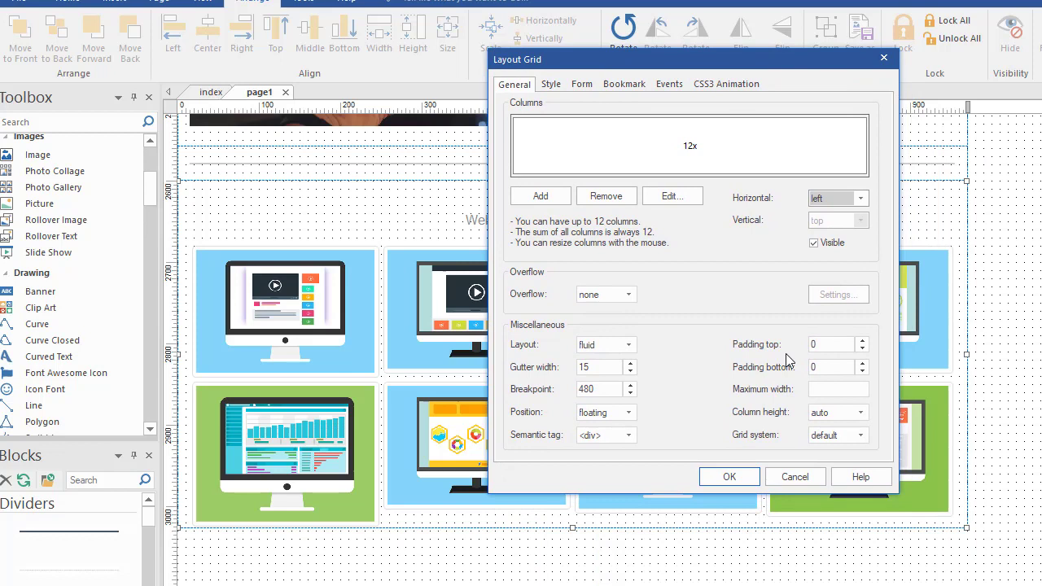
pyautogui.click(825, 343)
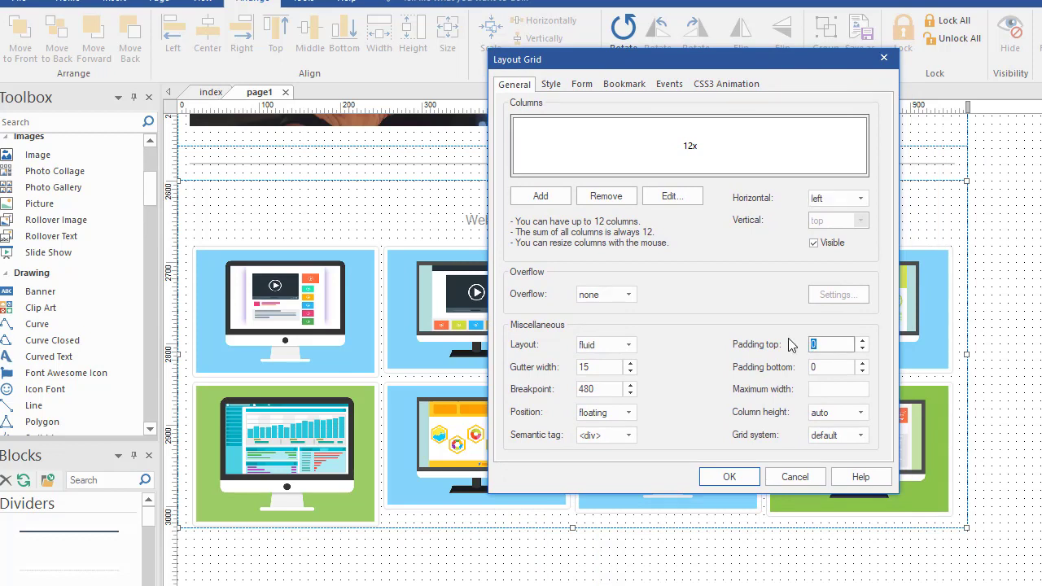
pyautogui.write('25')
pyautogui.click(825, 368)
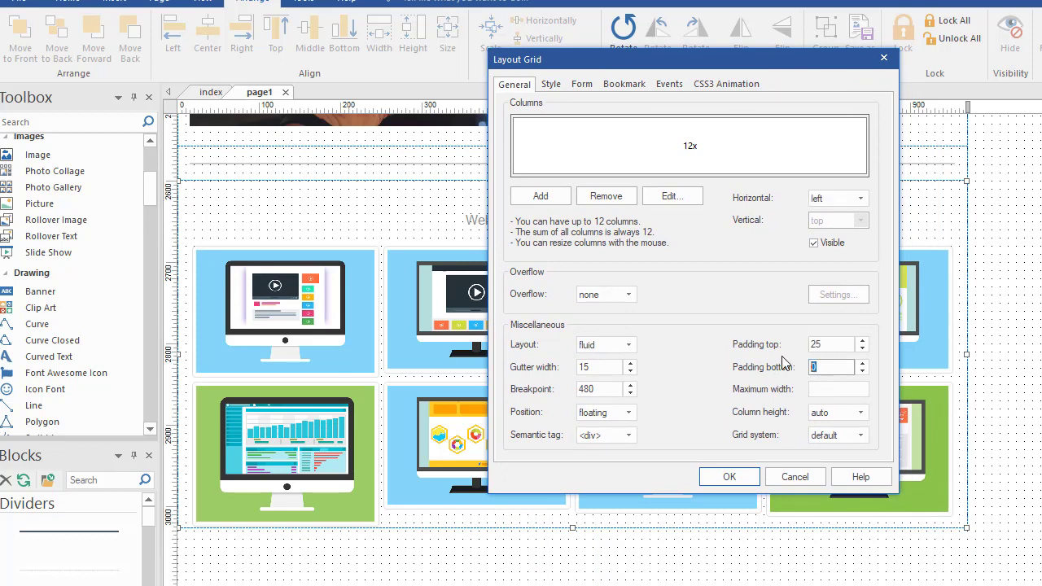
pyautogui.click(730, 477)
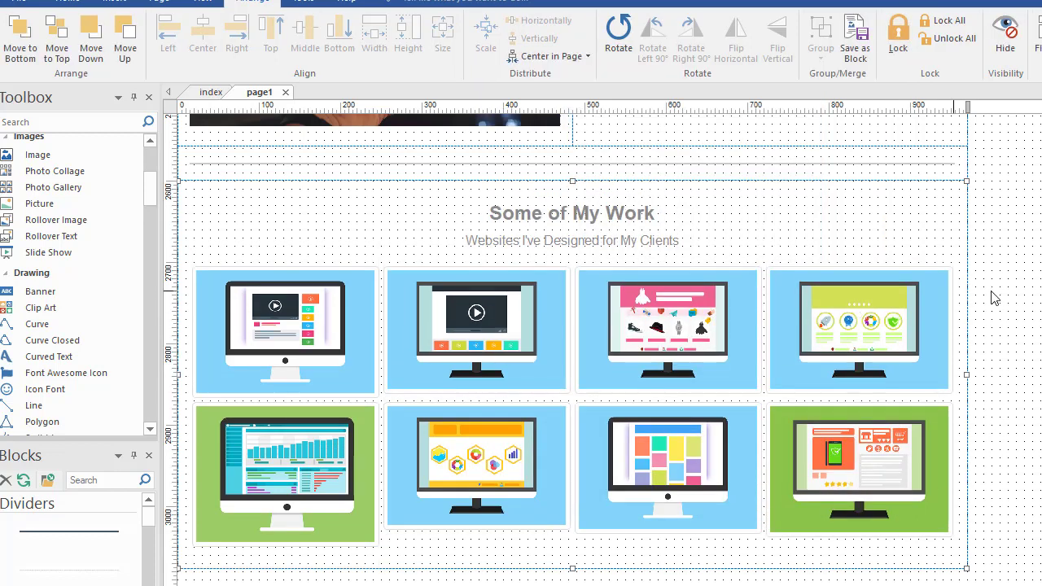
# Step: Paste the dark-blue footer layout grid just below the gallery section
pyautogui.scroll(-3, 964, 561)
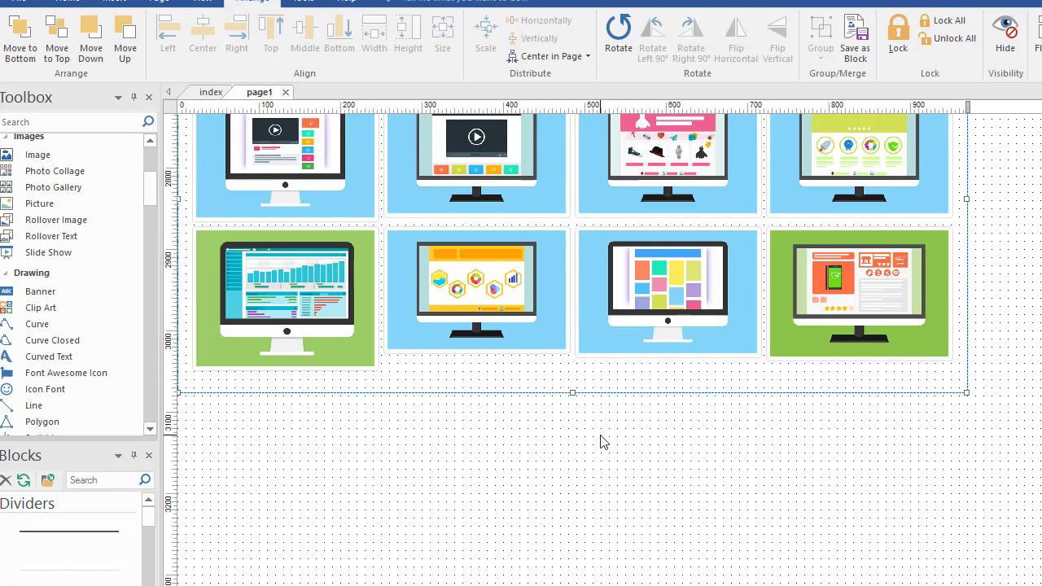
pyautogui.scroll(-1, 842, 475)
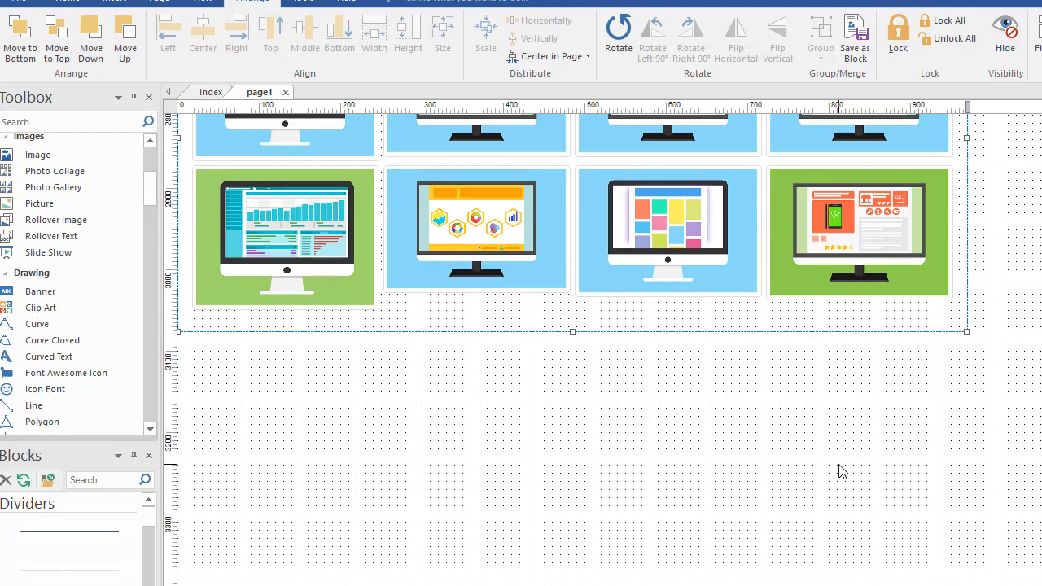
pyautogui.hotkey('ctrl', 'v')
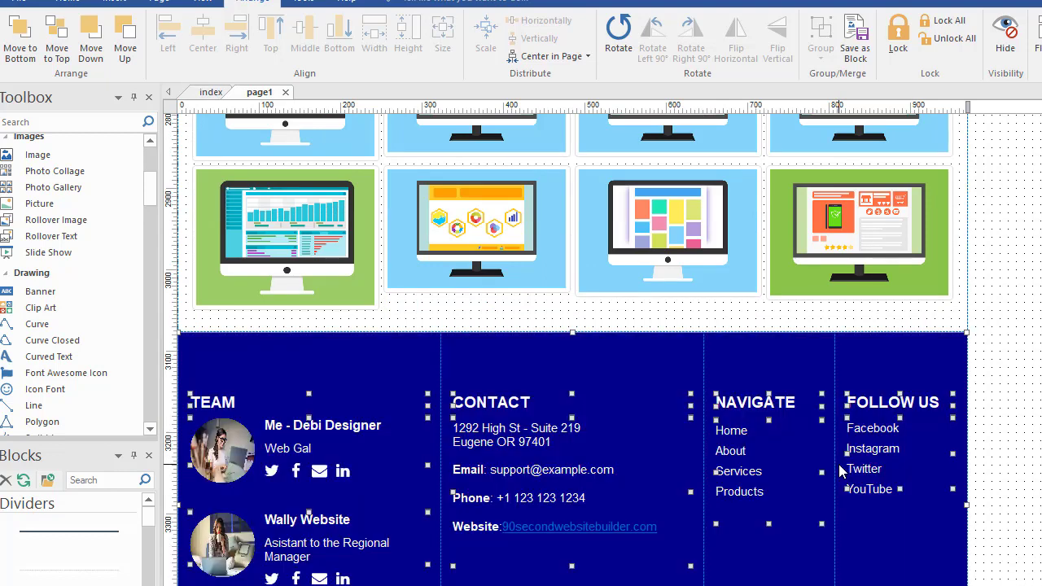
pyautogui.click(985, 362)
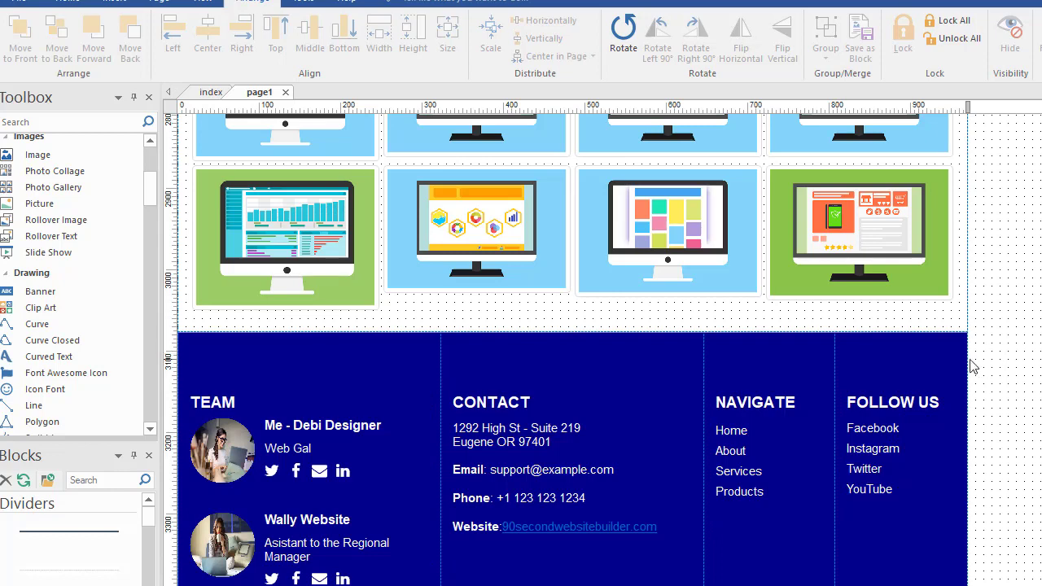
pyautogui.doubleClick(963, 369)
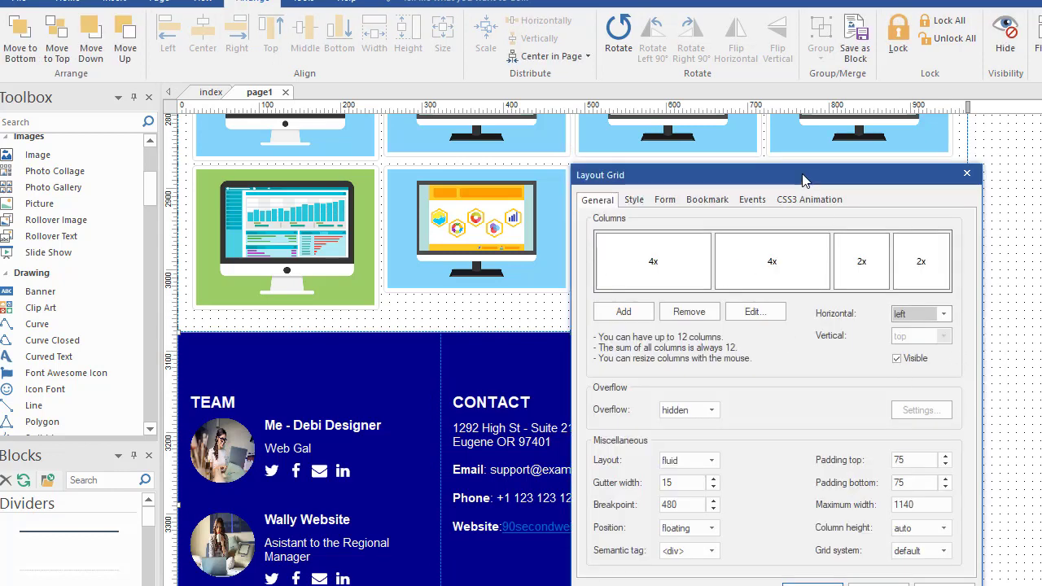
pyautogui.moveTo(805, 178); pyautogui.dragTo(647, 96)
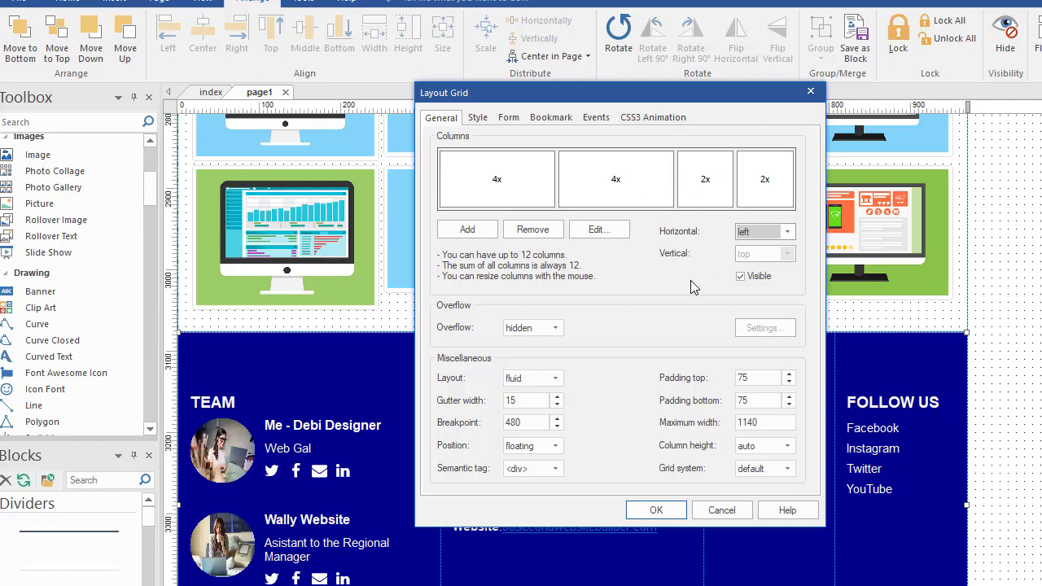
pyautogui.moveTo(694, 96); pyautogui.dragTo(633, 85)
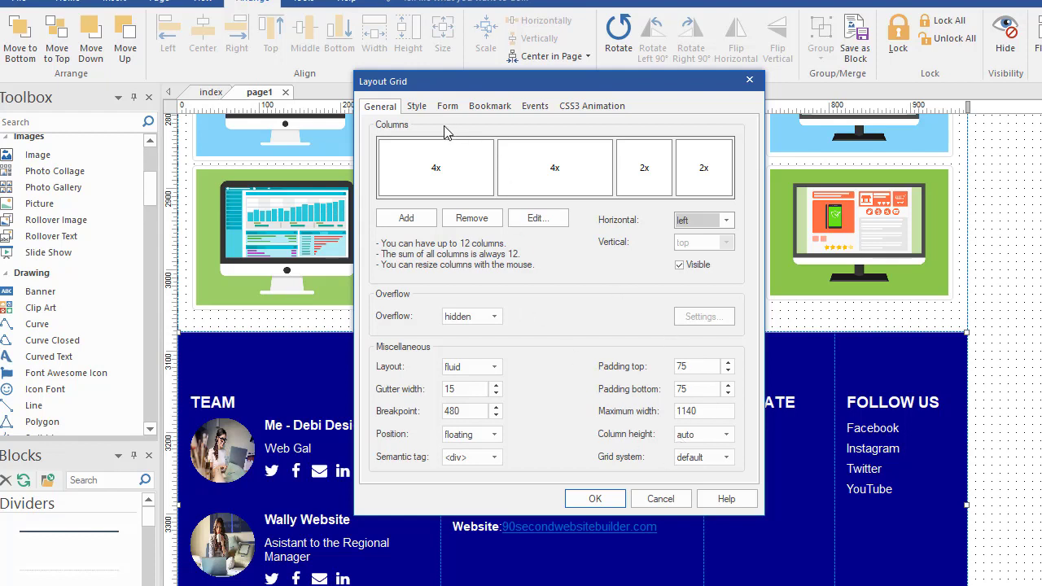
pyautogui.click(416, 106)
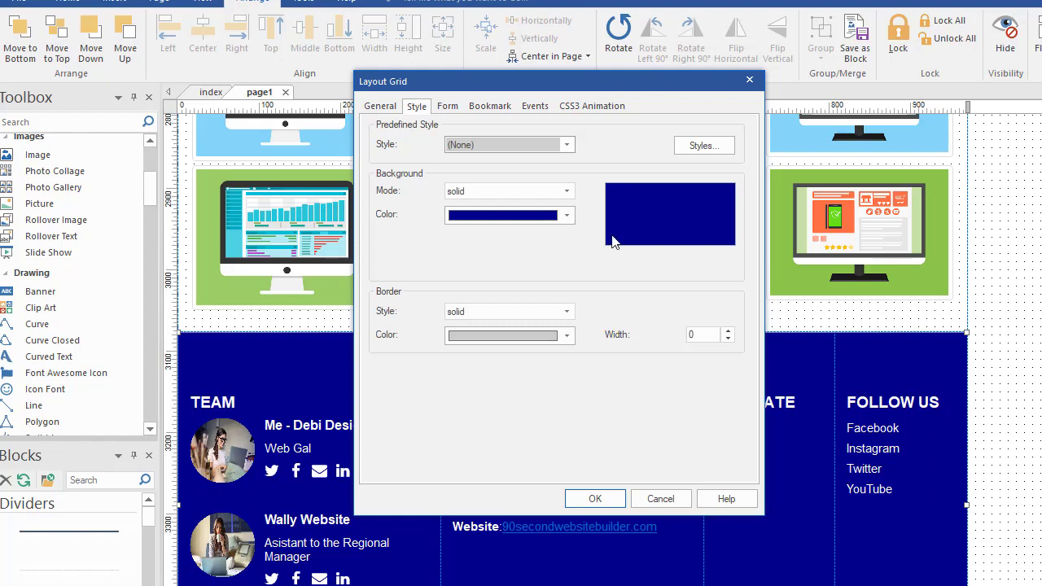
pyautogui.click(379, 106)
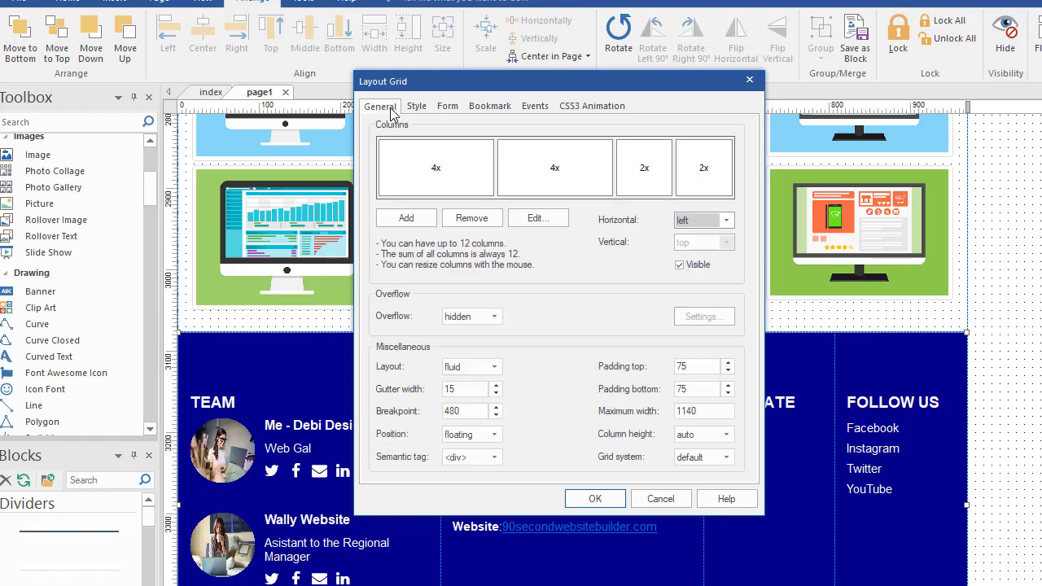
pyautogui.click(595, 499)
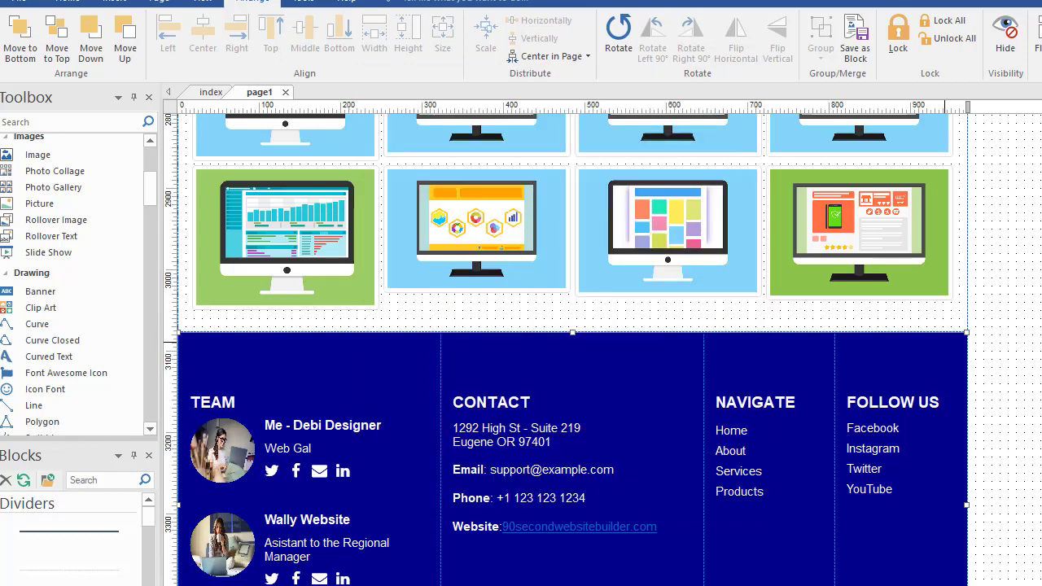
# Step: Check the footer's Contact, Navigate and Follow Us items and nudge the social links block right and down
pyautogui.click(516, 402)
pyautogui.click(511, 439)
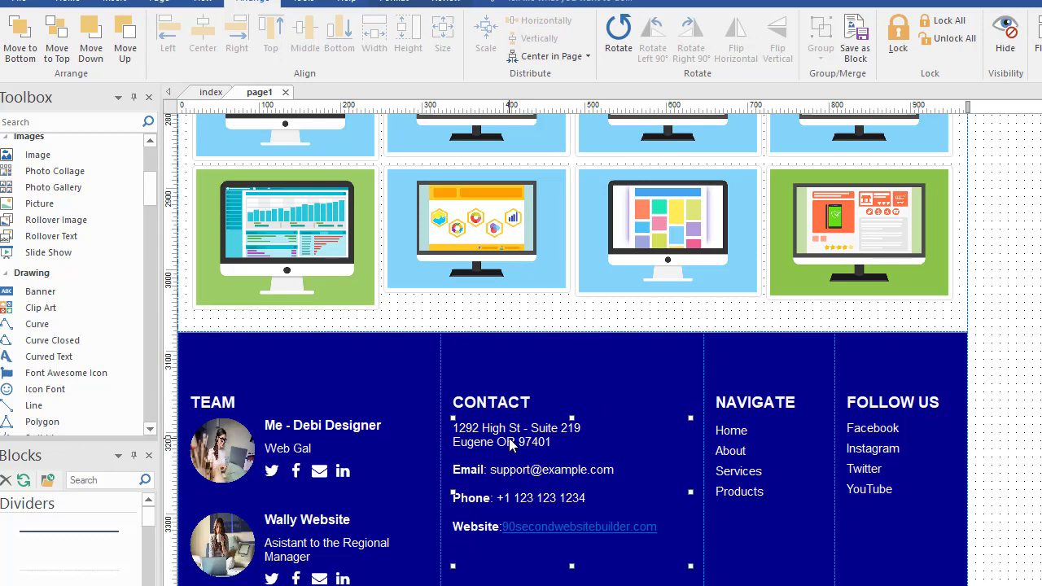
pyautogui.click(733, 419)
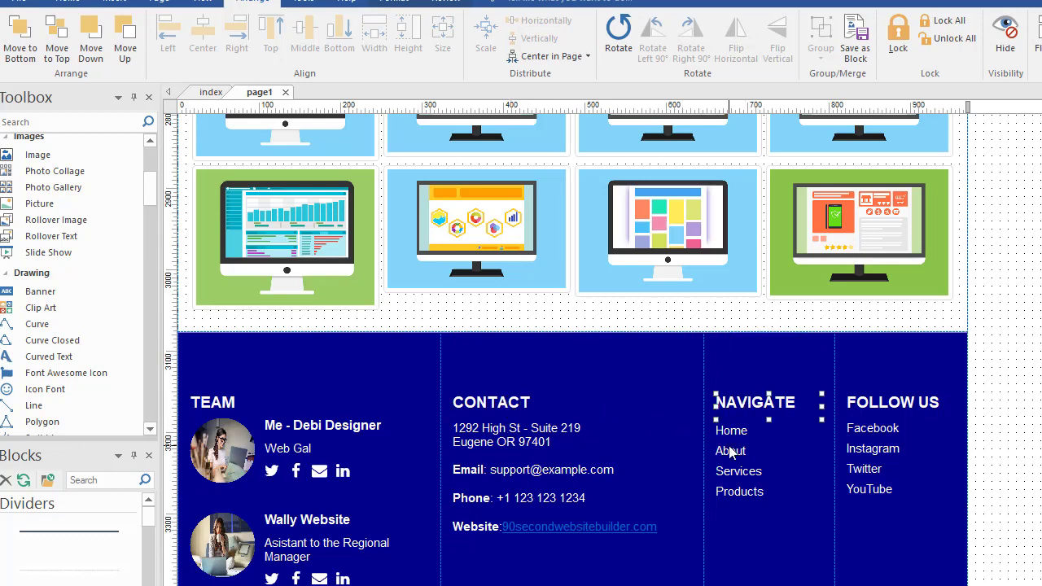
pyautogui.click(727, 448)
pyautogui.click(867, 411)
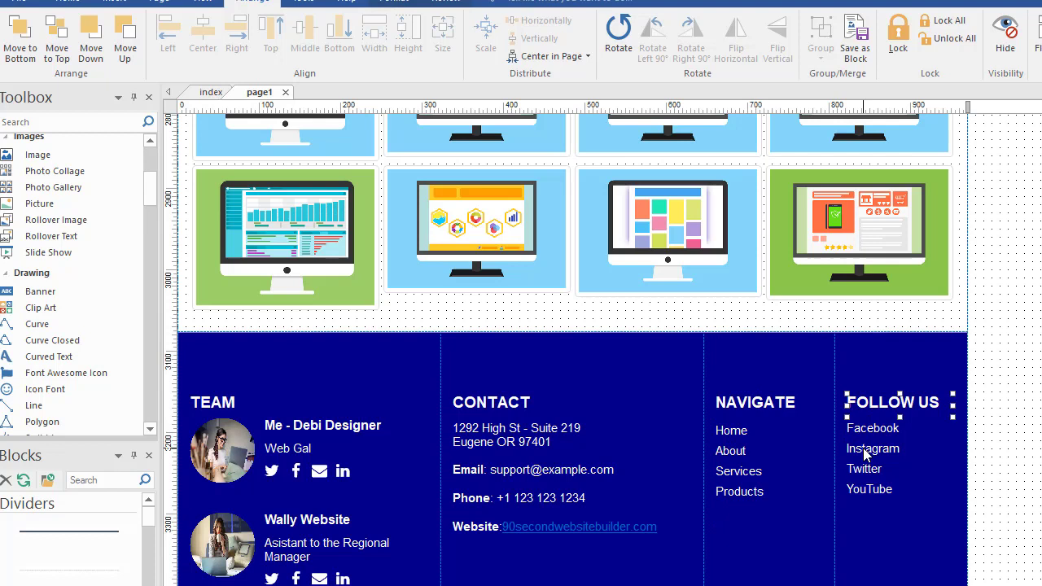
pyautogui.click(859, 450)
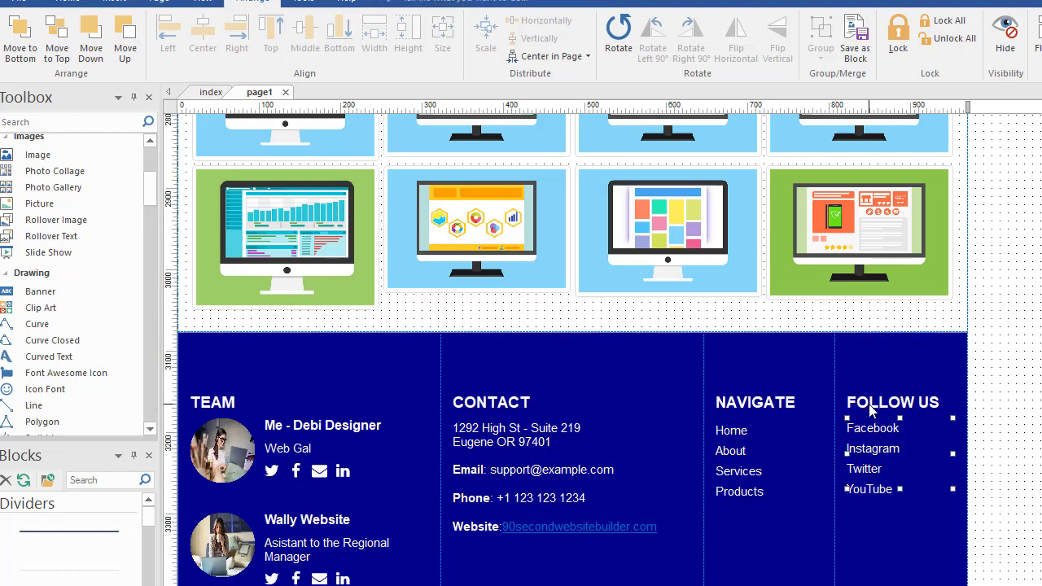
pyautogui.moveTo(864, 444); pyautogui.dragTo(910, 467)
pyautogui.scroll(-1, 331, 460)
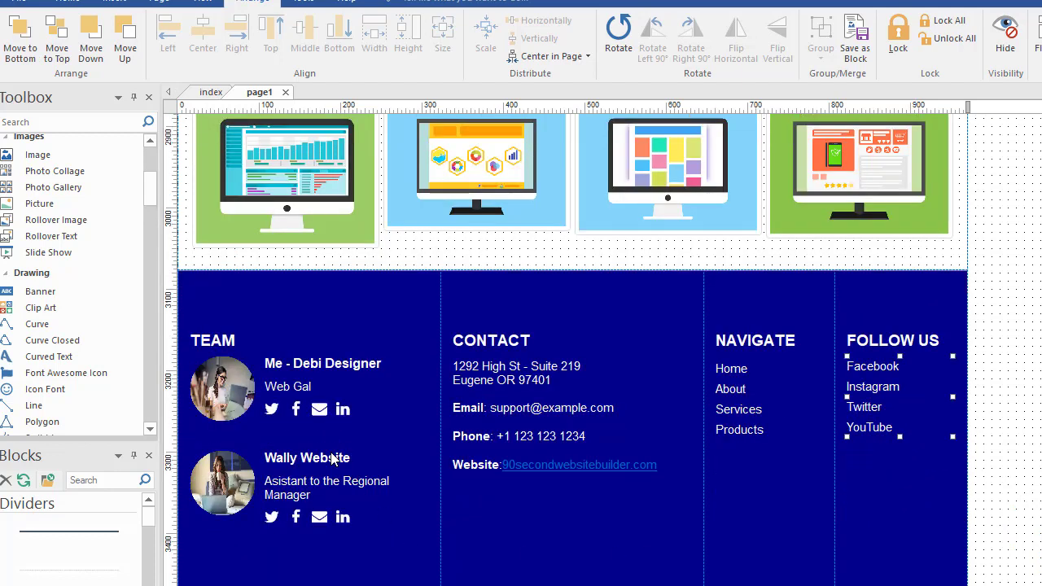
pyautogui.scroll(10, 345, 472)
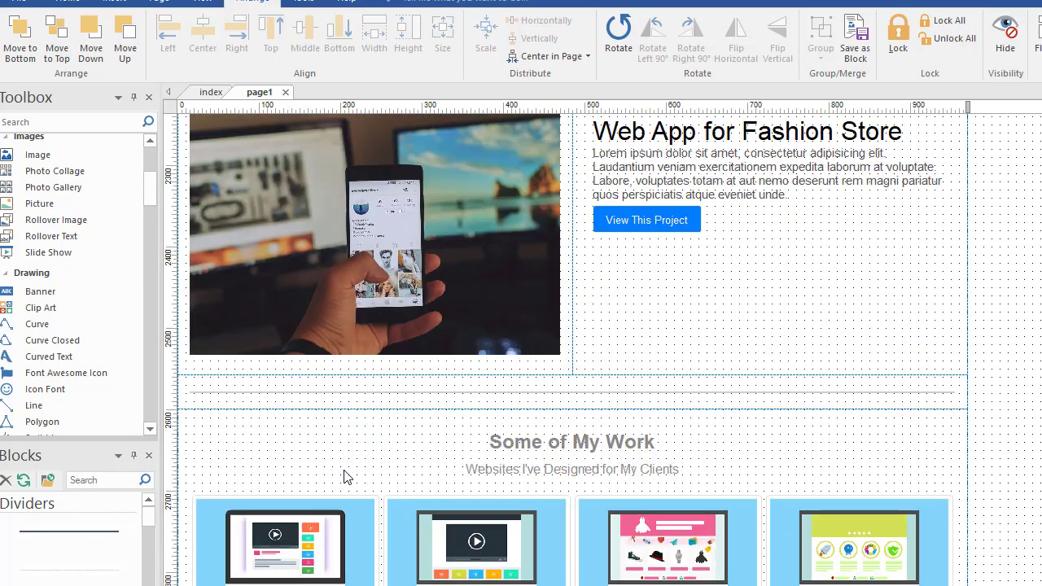
pyautogui.scroll(-7, 676, 383)
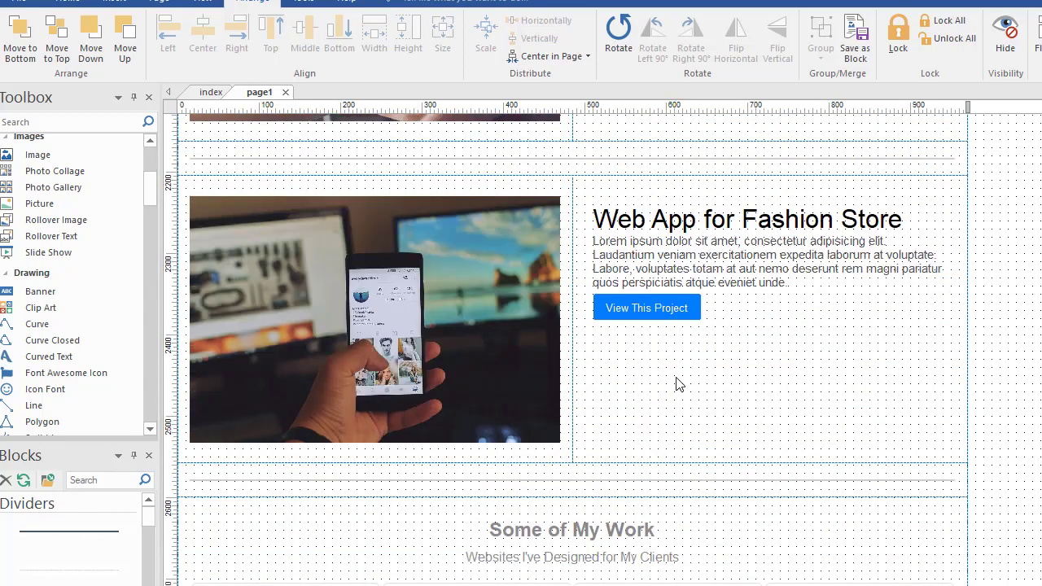
pyautogui.scroll(-4, 667, 368)
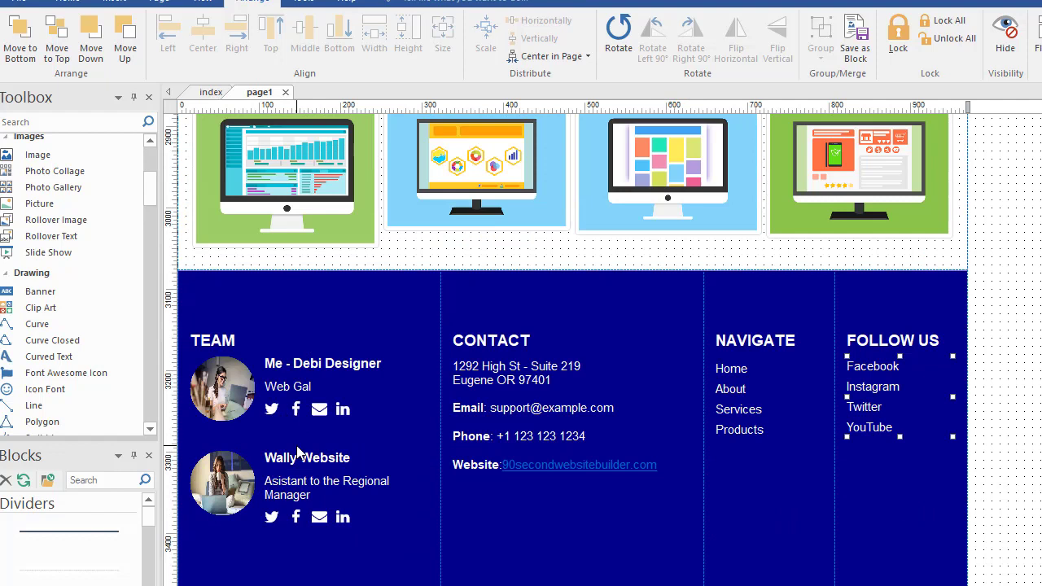
# Step: Open the first team card's properties and edit its Image item (80×80, radius 500)
pyautogui.click(228, 342)
pyautogui.click(345, 394)
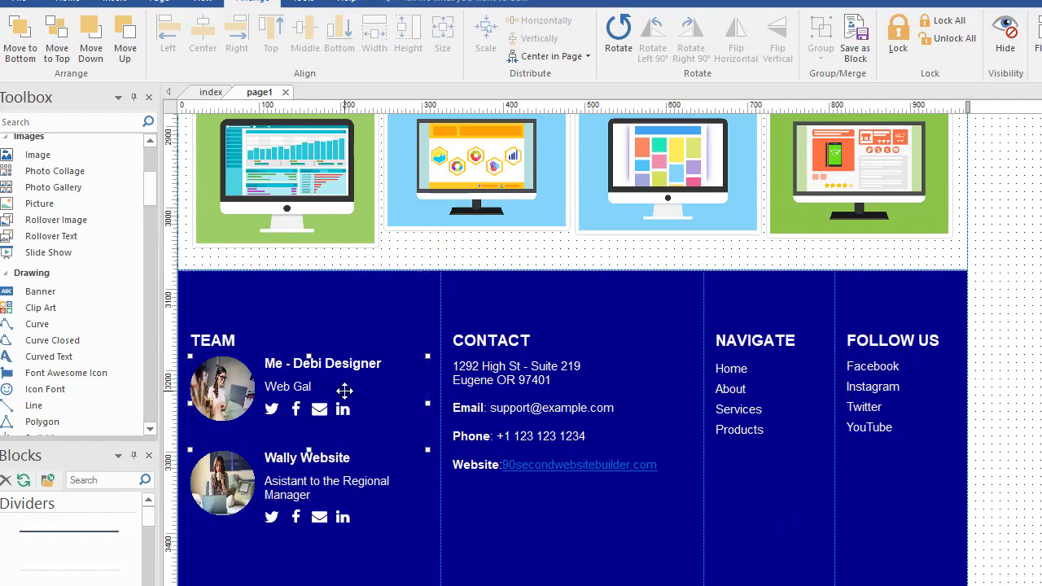
pyautogui.doubleClick(391, 393)
pyautogui.moveTo(751, 207); pyautogui.dragTo(692, 154)
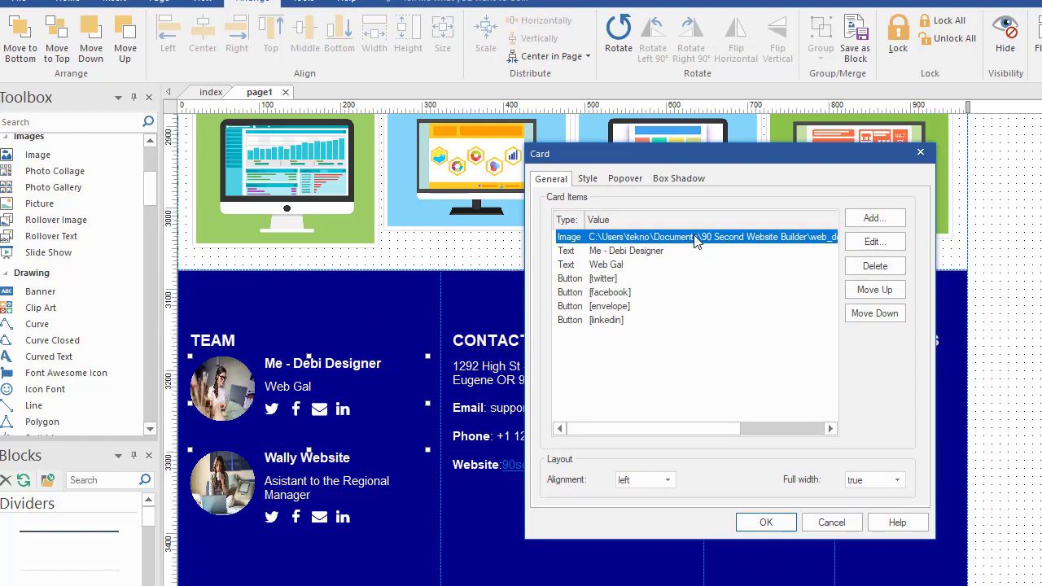
pyautogui.click(868, 242)
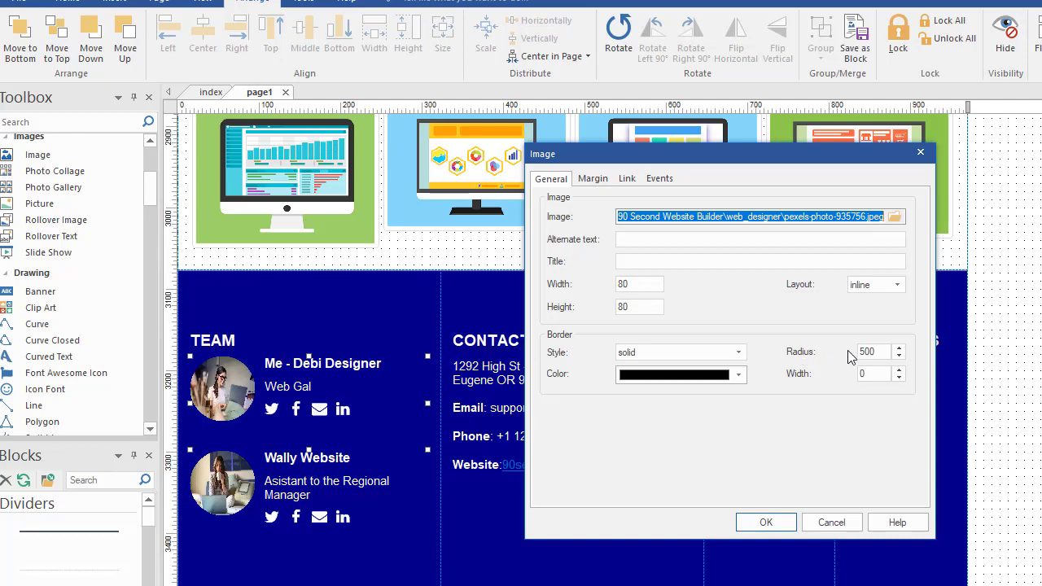
# Step: Change the first team photo's border radius to 2 and apply, making it square
pyautogui.doubleClick(874, 350)
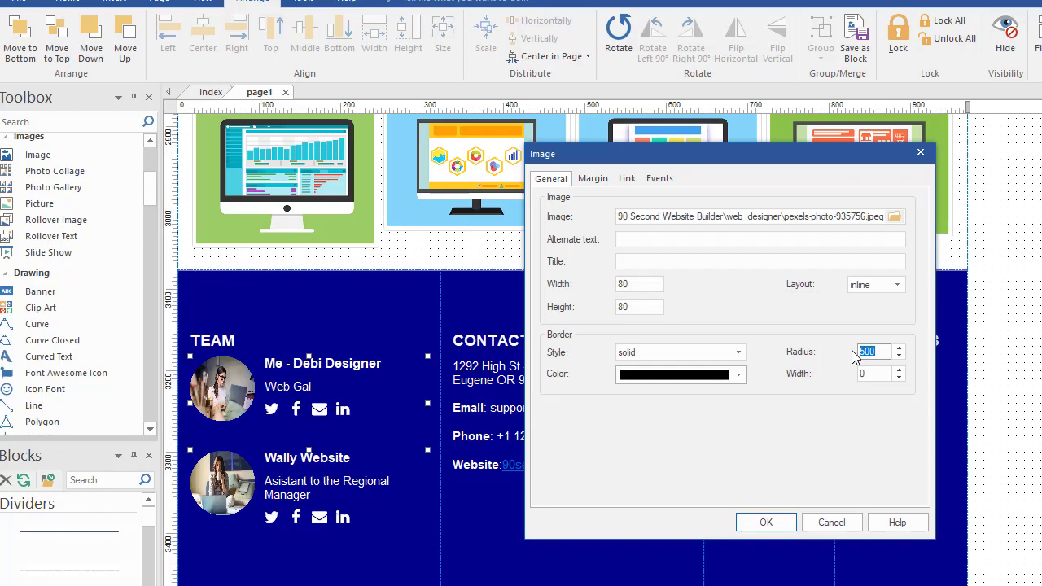
pyautogui.click(773, 523)
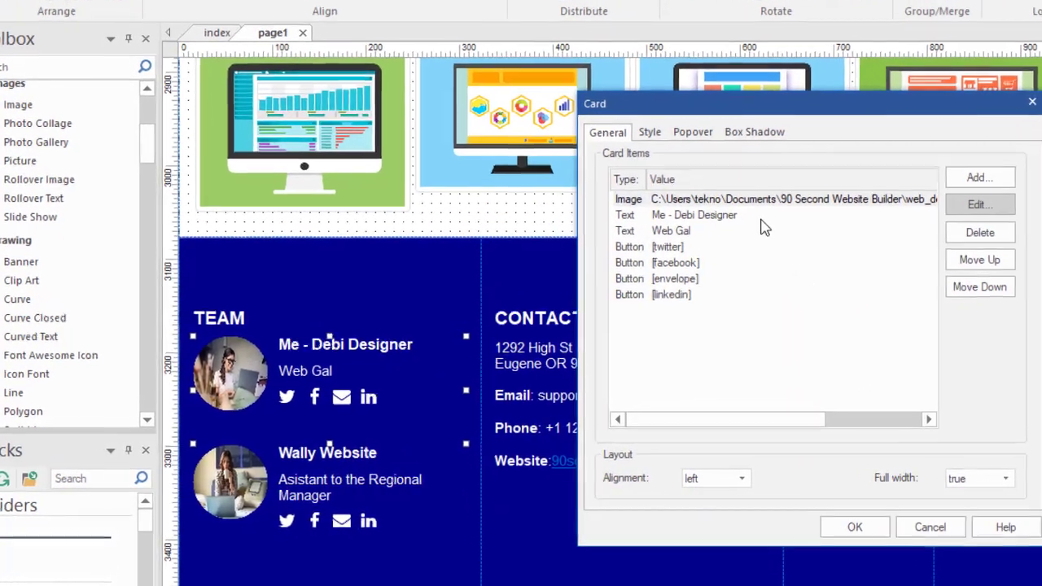
pyautogui.press('Return')
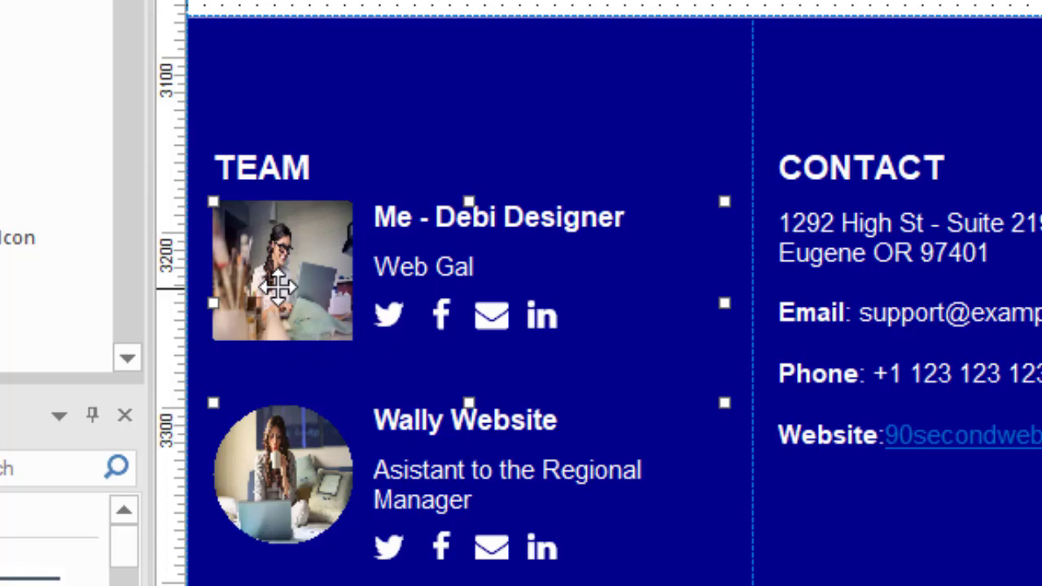
# Step: Reopen the card's Image item and restore the radius to 500 so the photo is circular
pyautogui.doubleClick(584, 274)
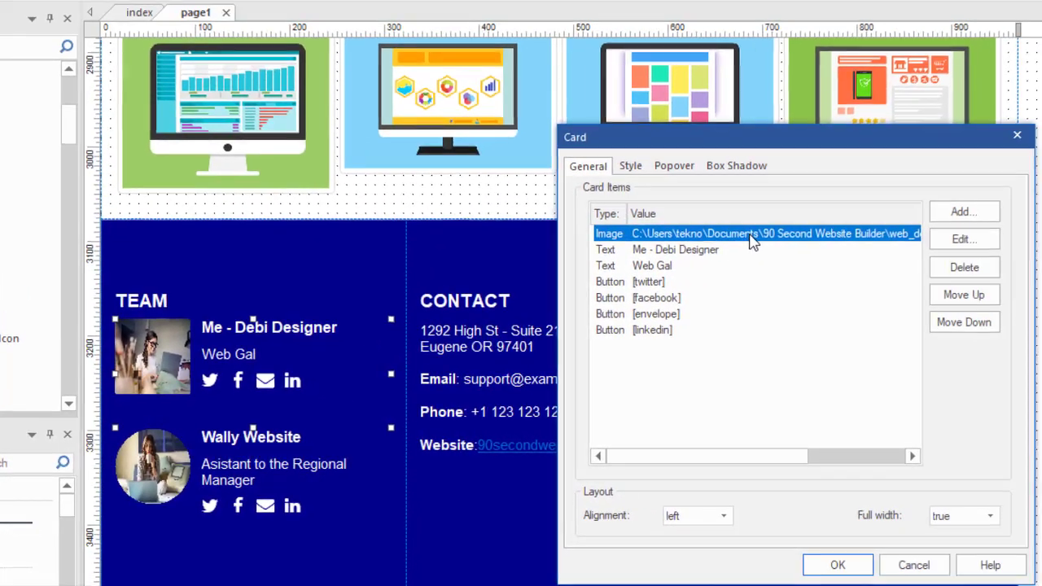
pyautogui.doubleClick(751, 236)
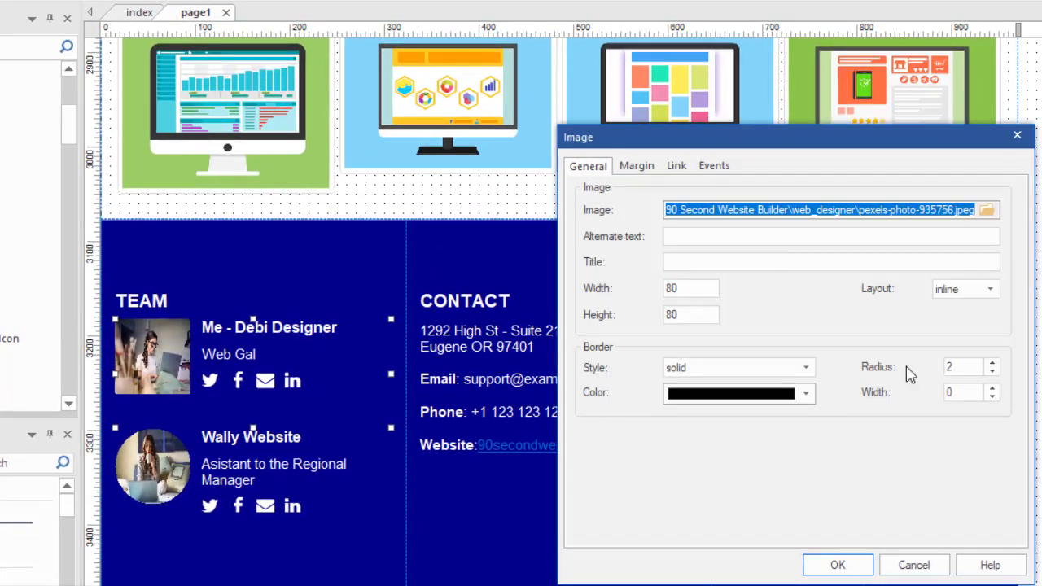
pyautogui.click(948, 366)
pyautogui.moveTo(949, 367); pyautogui.dragTo(936, 372)
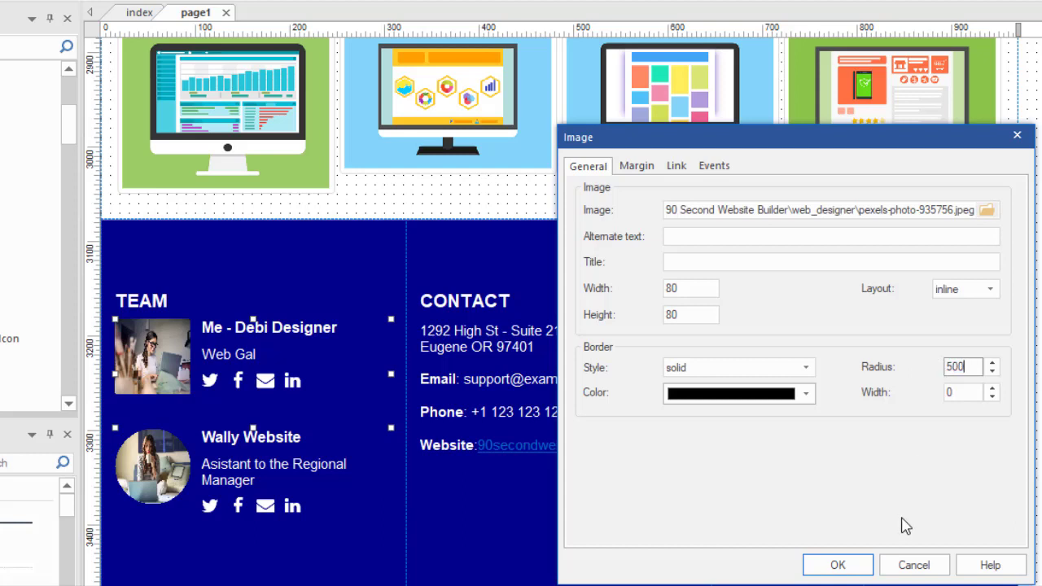
pyautogui.click(850, 564)
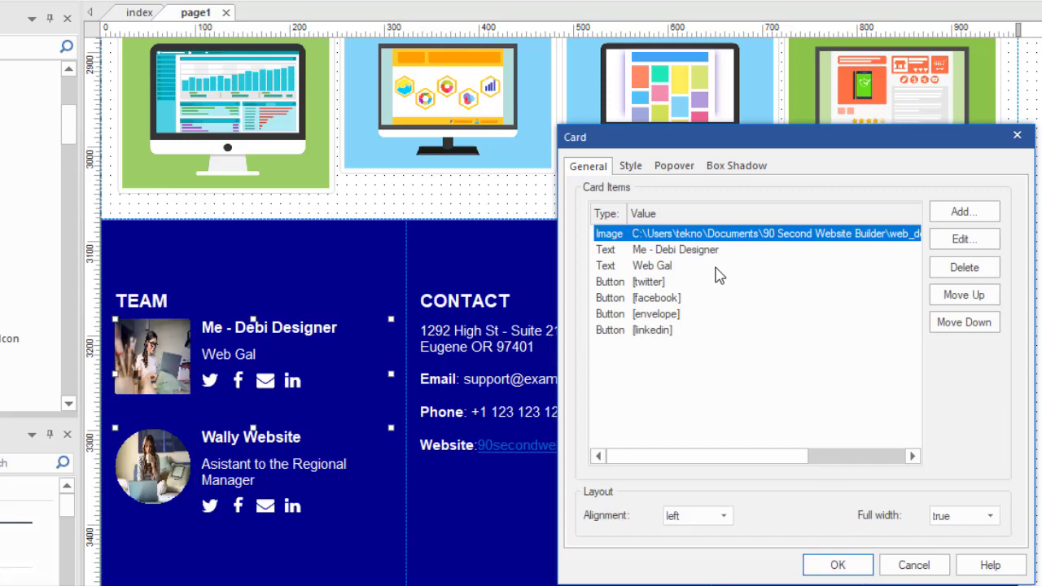
pyautogui.click(838, 565)
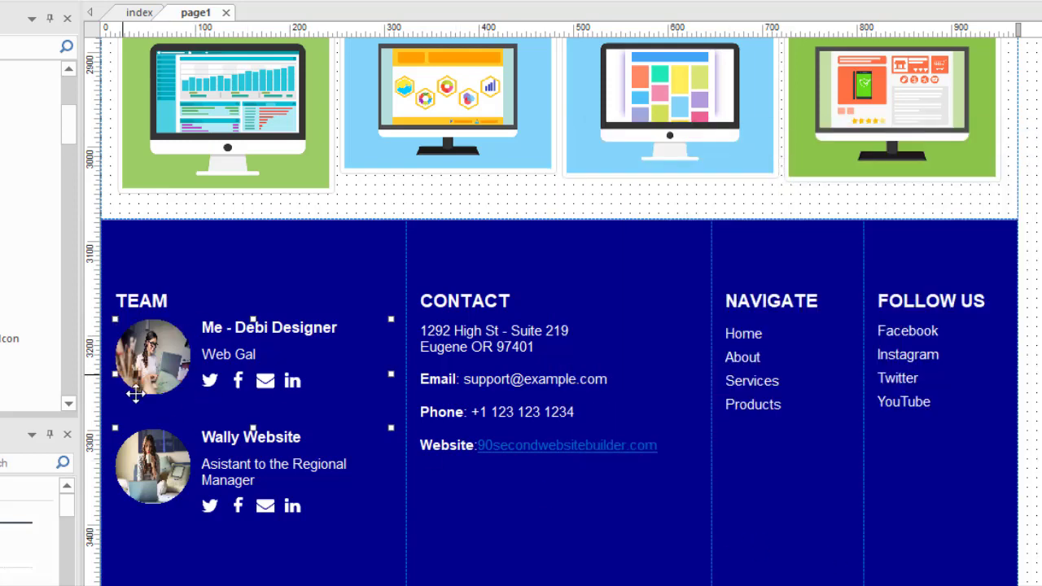
# Step: Reopen the first team card and browse its name, Web Gal job title, twitter and facebook items, plus the Add menu
pyautogui.doubleClick(251, 328)
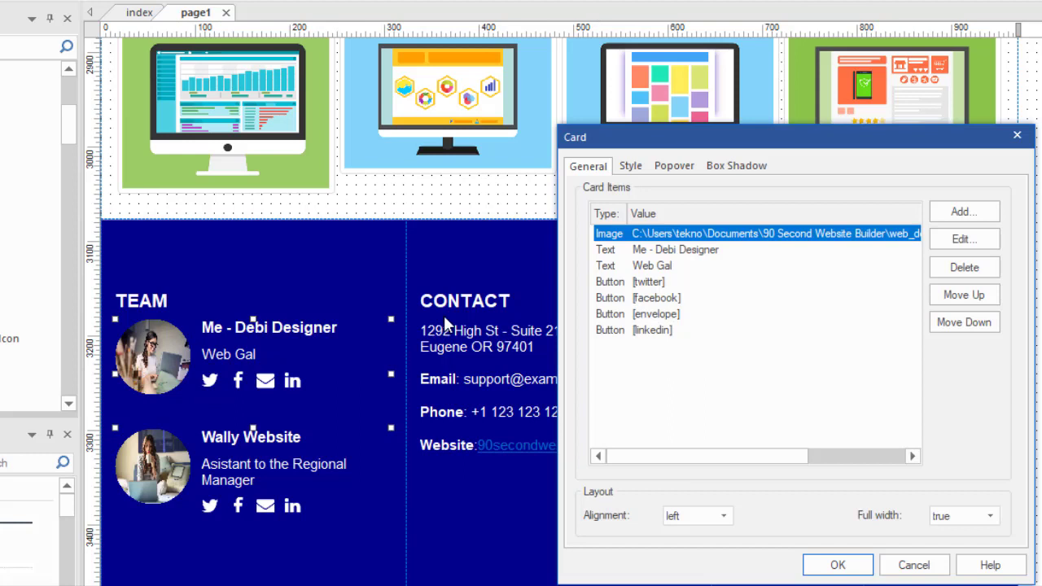
pyautogui.click(682, 252)
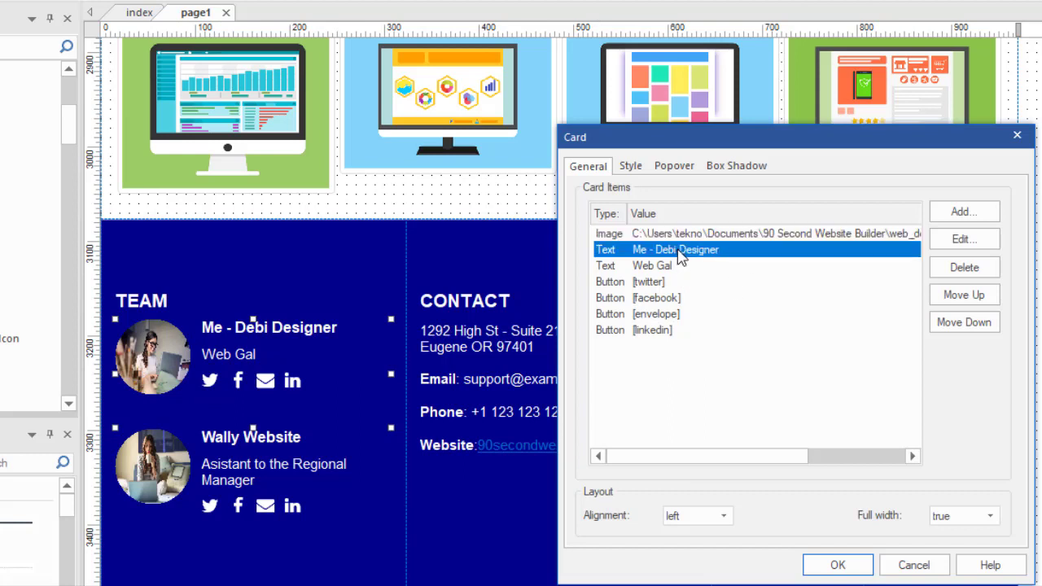
pyautogui.click(682, 267)
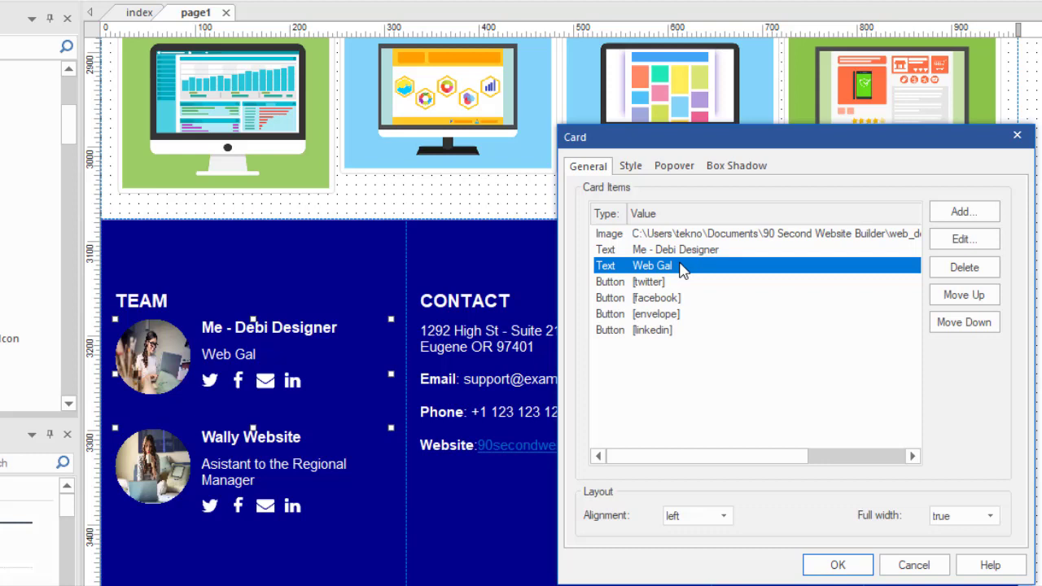
pyautogui.click(657, 283)
pyautogui.click(659, 298)
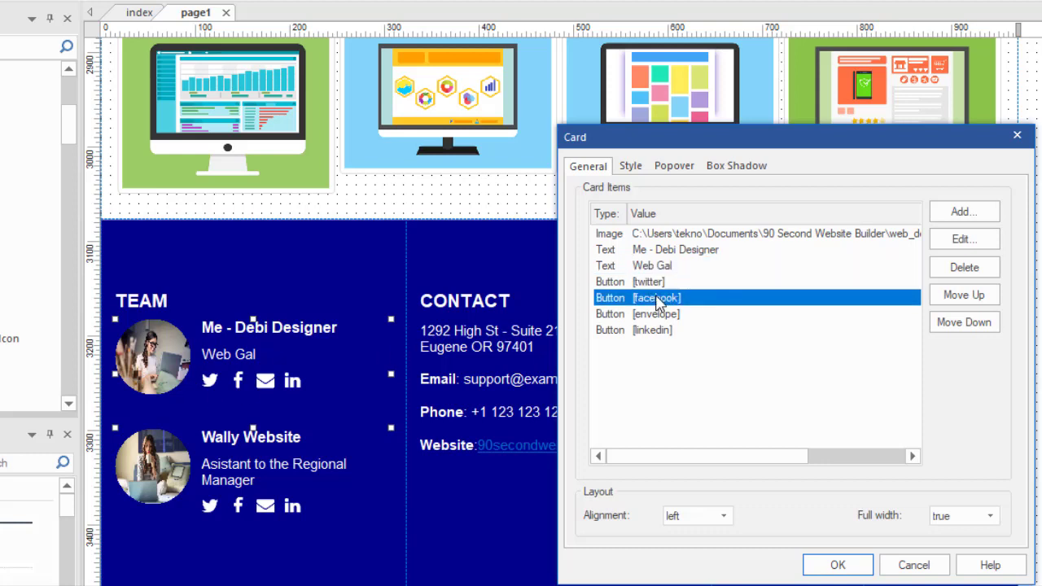
pyautogui.click(987, 215)
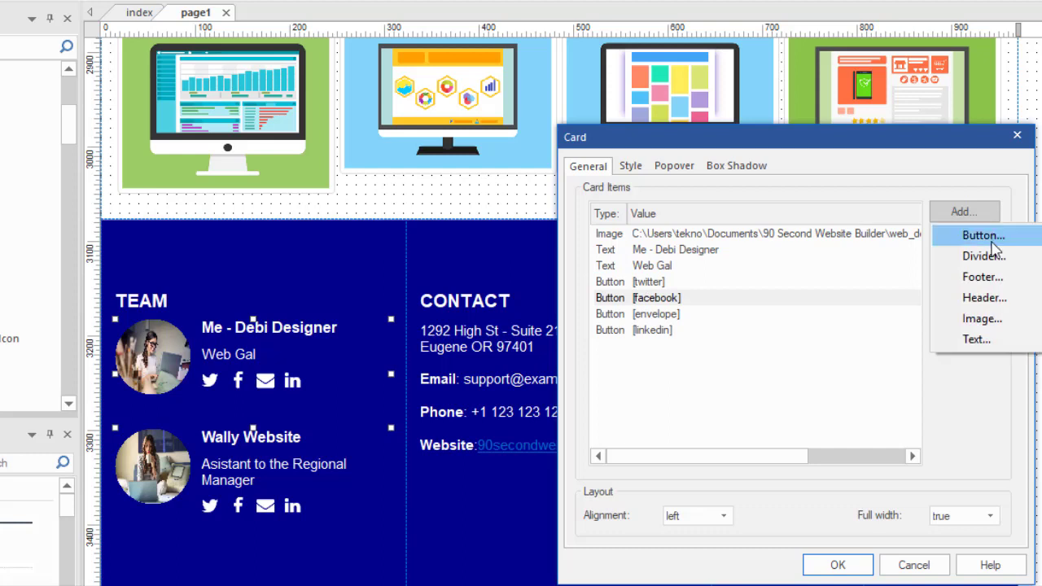
# Step: Inspect the facebook button's settings and icon choices, cancel without changes, and close the card
pyautogui.click(713, 316)
pyautogui.click(666, 299)
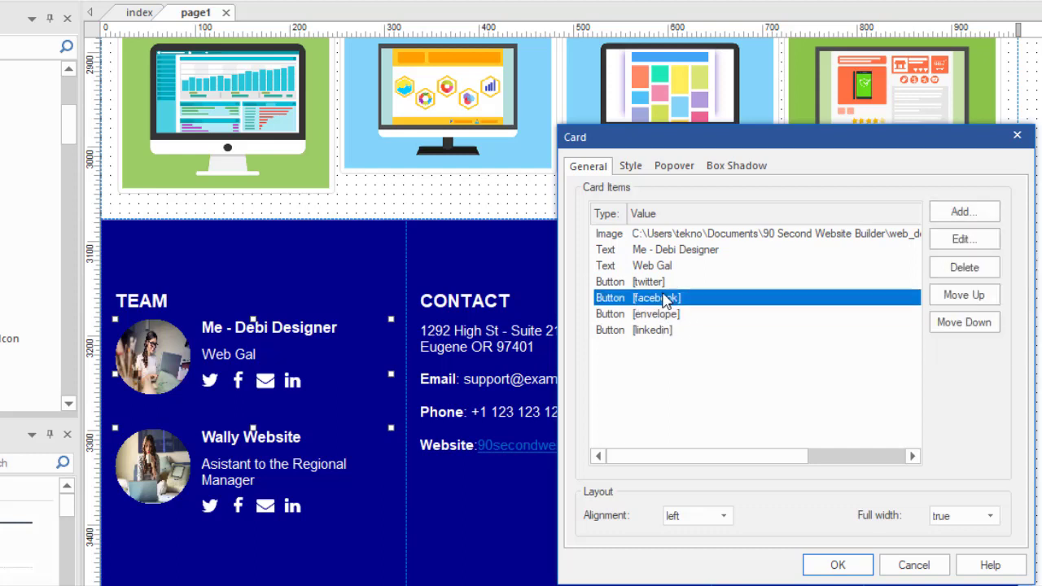
pyautogui.doubleClick(665, 299)
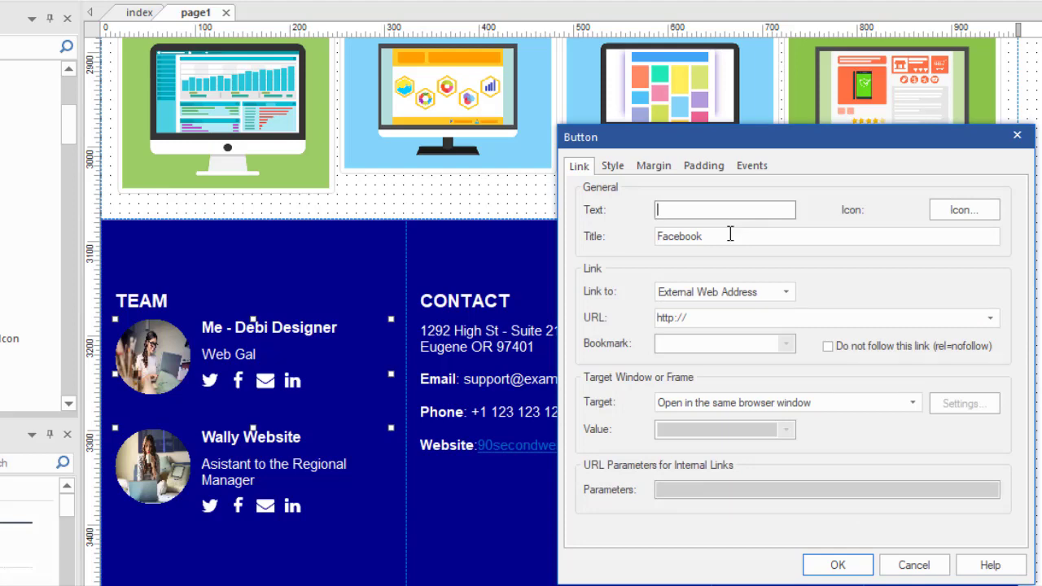
pyautogui.click(960, 212)
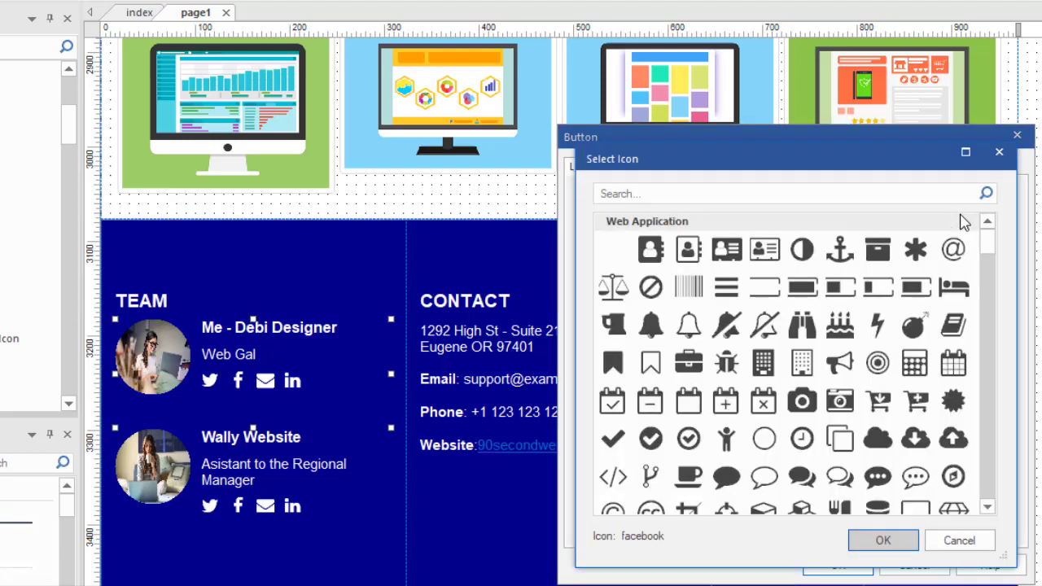
pyautogui.scroll(-3, 865, 383)
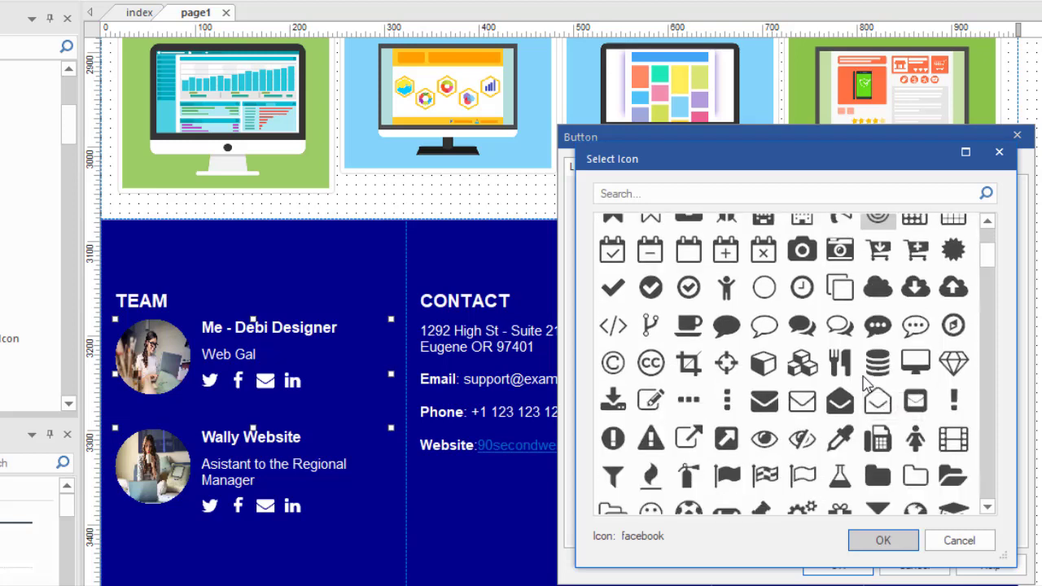
pyautogui.scroll(-5, 865, 383)
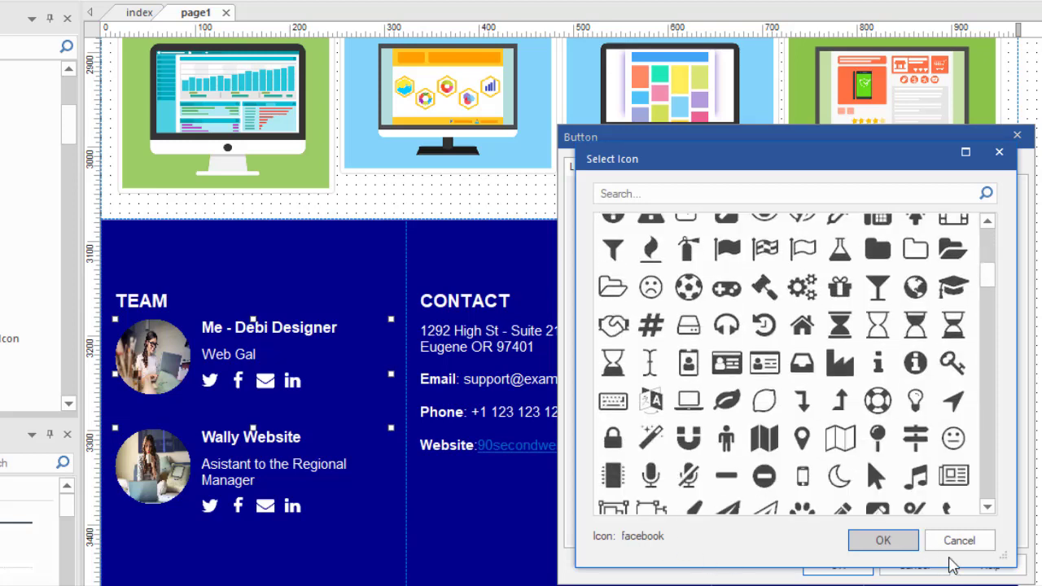
pyautogui.click(957, 541)
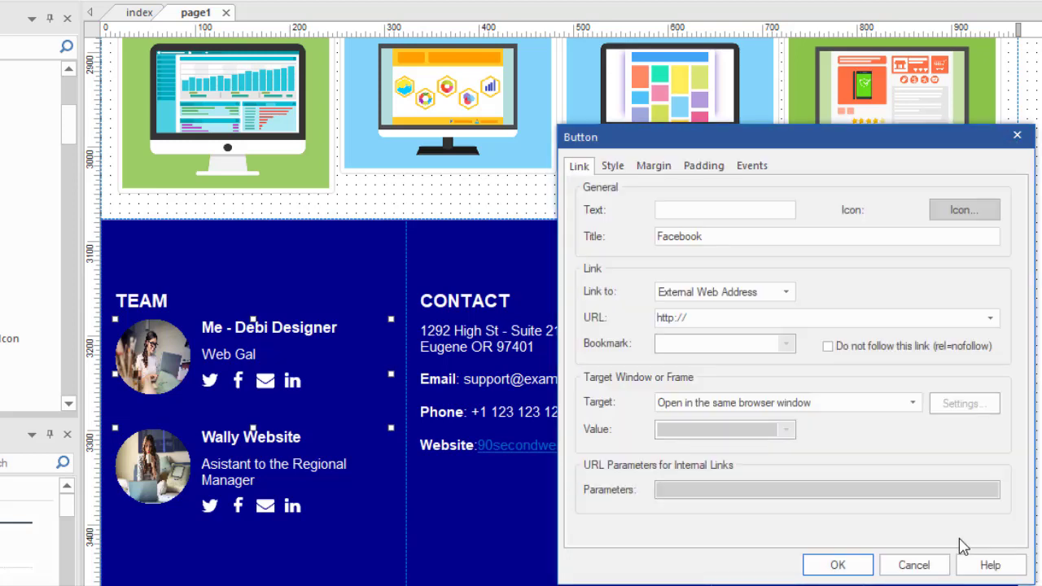
pyautogui.click(914, 564)
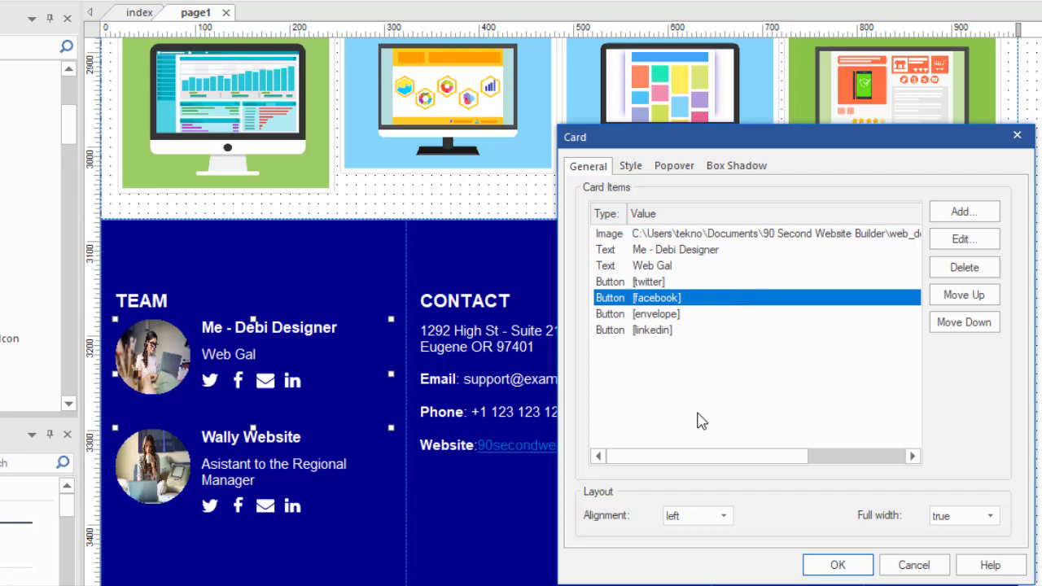
pyautogui.click(839, 565)
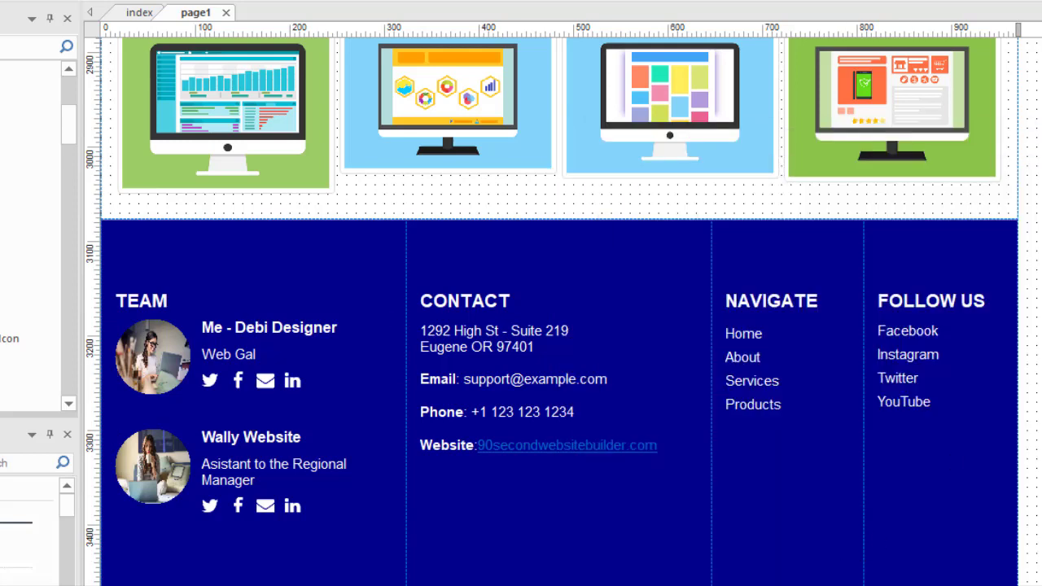
# Step: Select the scroll-to-top button and open its Layer properties: sticky, bottom-right, offsets 11, opacity 77
pyautogui.scroll(20, 558, 309)
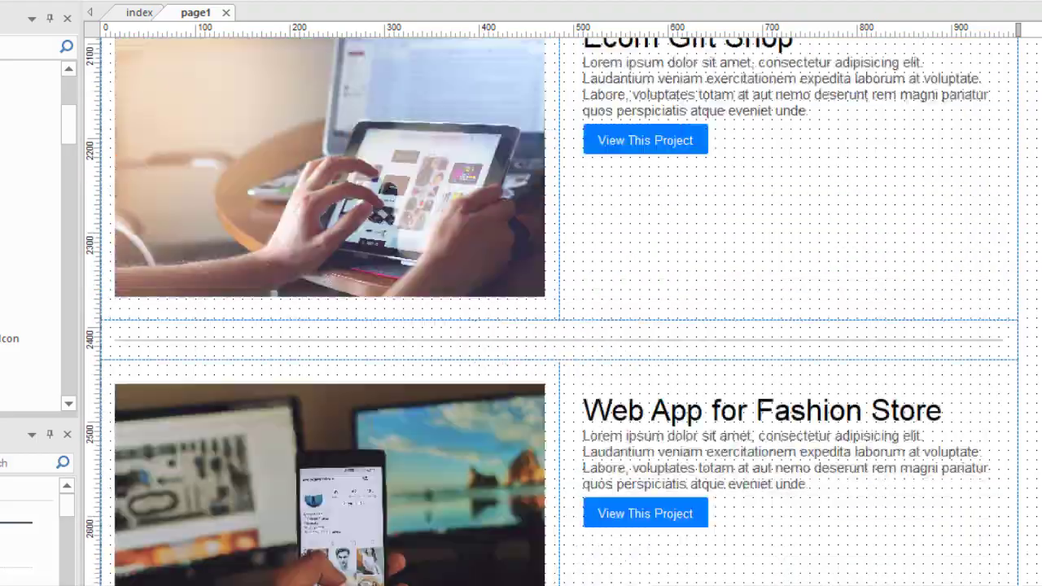
pyautogui.scroll(-8, 558, 310)
pyautogui.scroll(-10, 558, 309)
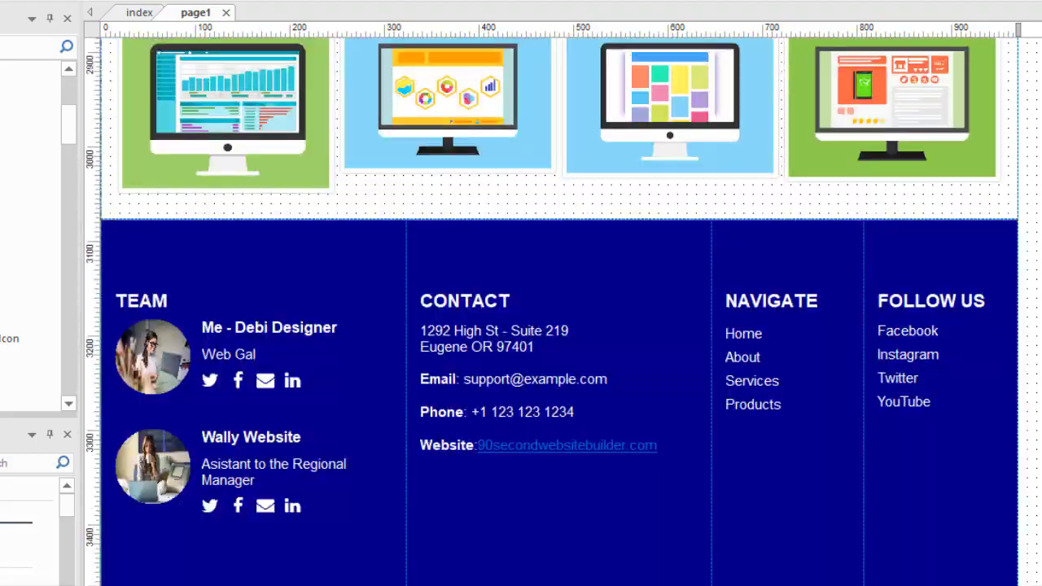
pyautogui.scroll(20, 559, 309)
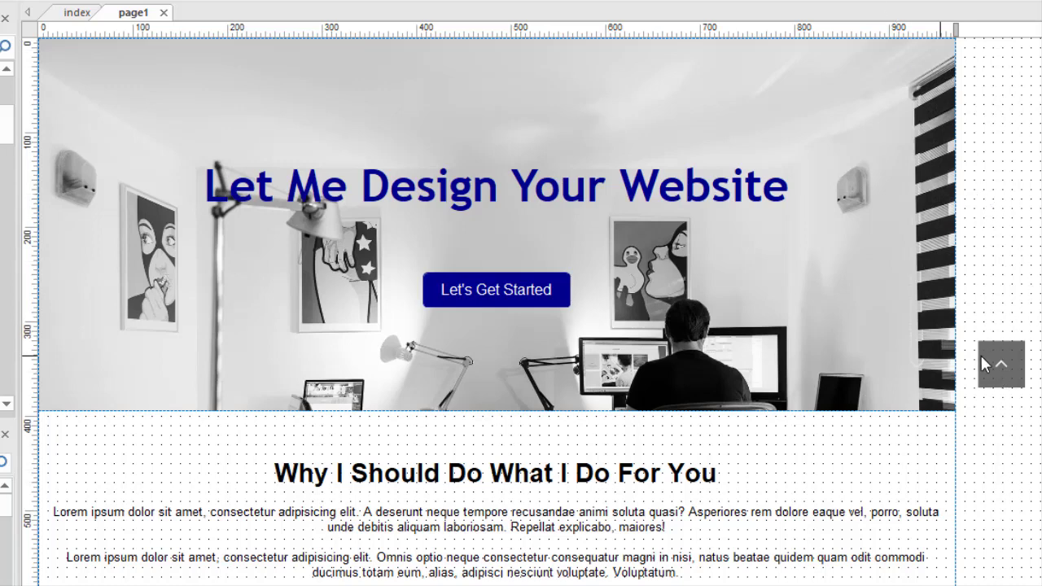
pyautogui.moveTo(974, 339); pyautogui.dragTo(1039, 422)
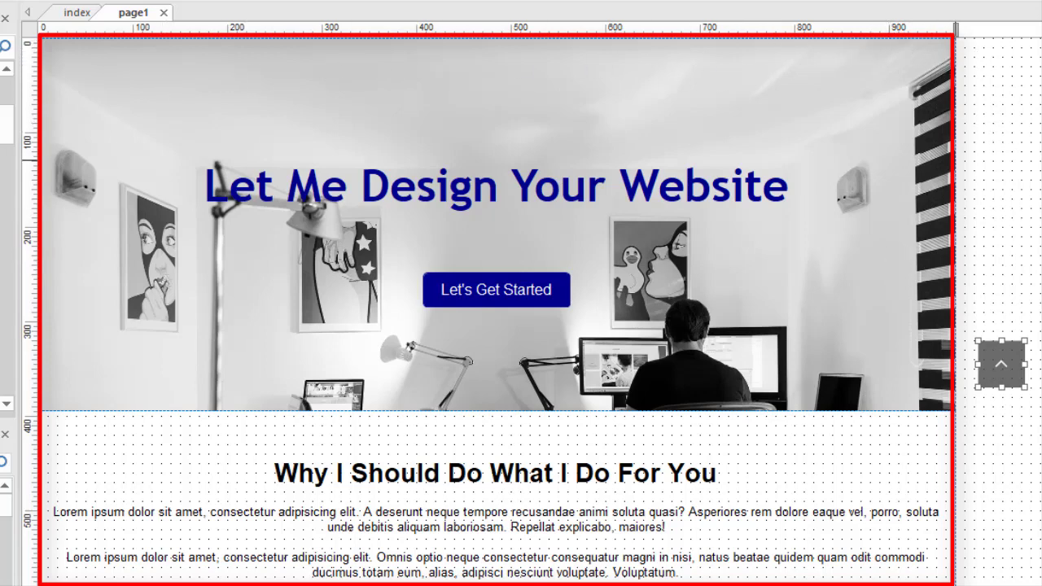
pyautogui.press('Escape')
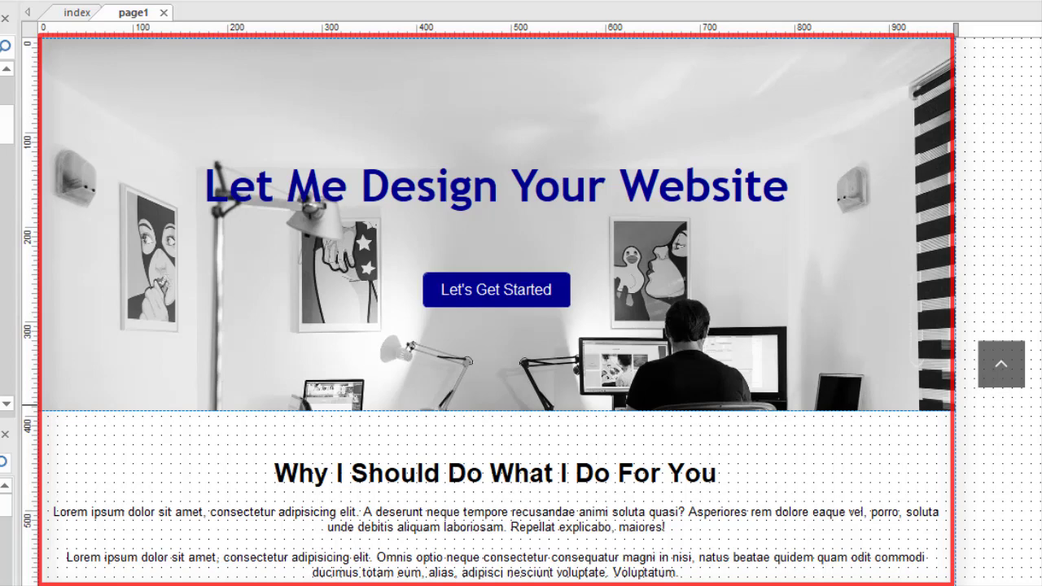
pyautogui.click(1016, 377)
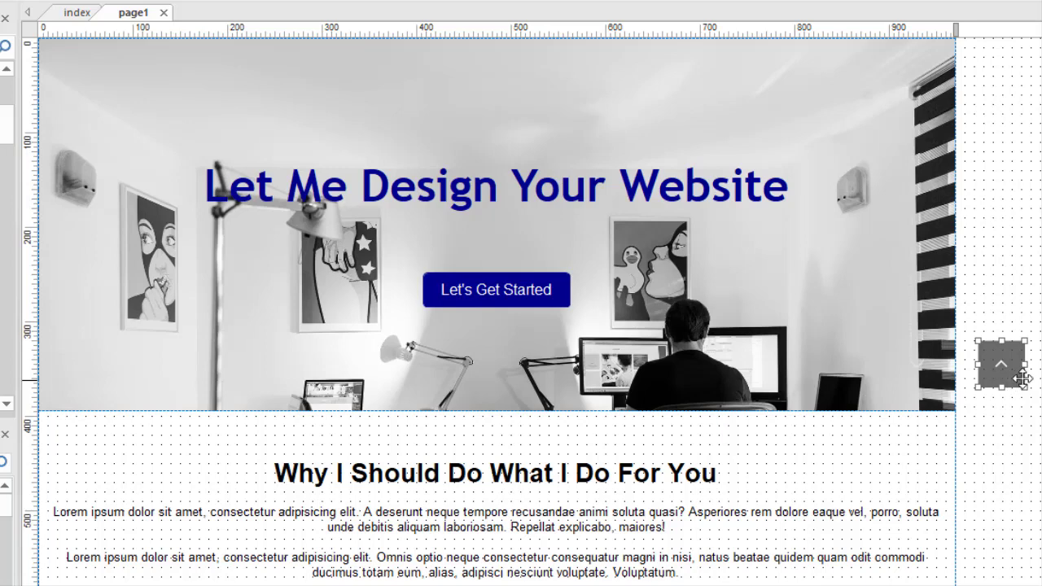
pyautogui.press('Delete')
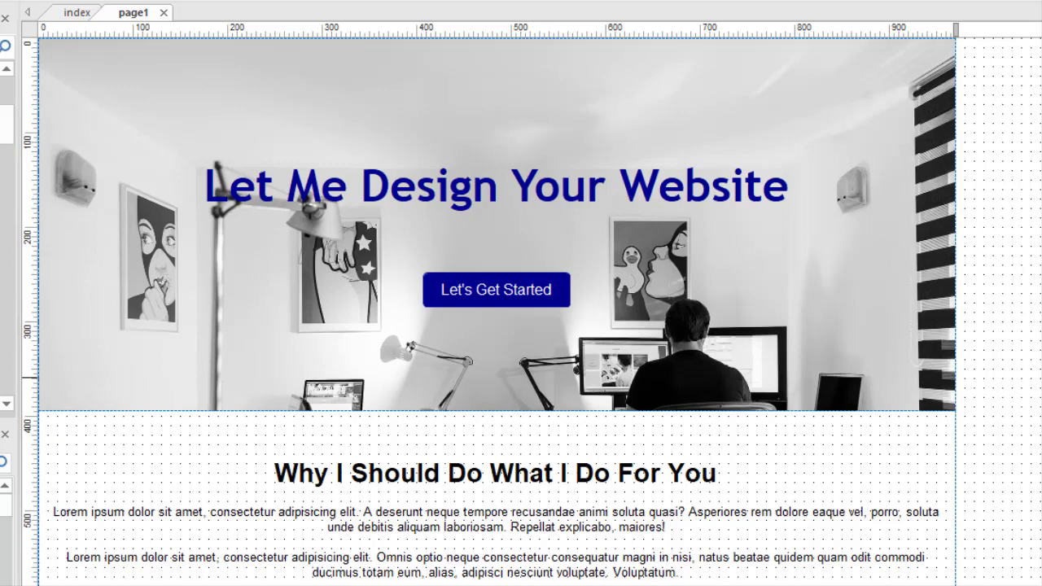
pyautogui.hotkey('alt', 'Return')
# Step: Keep the sticky bottom-right layer settings and move the scroll-to-top button back beside the header
pyautogui.moveTo(743, 140); pyautogui.dragTo(745, 0)
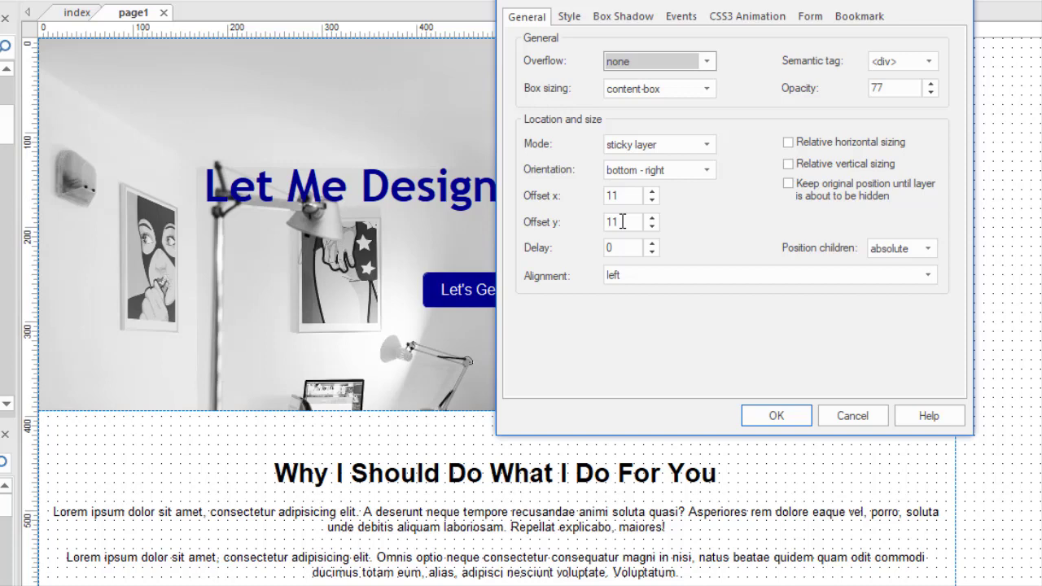
pyautogui.click(778, 418)
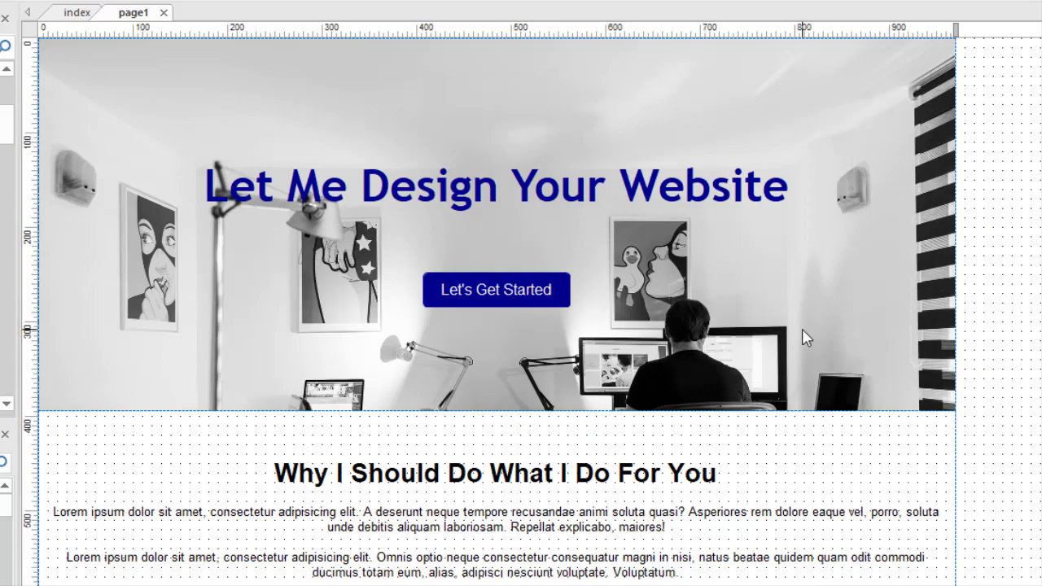
pyautogui.moveTo(1041, 355); pyautogui.dragTo(1013, 353)
# Step: Generate a browser preview of page1 with F5
pyautogui.scroll(-15, 497, 309)
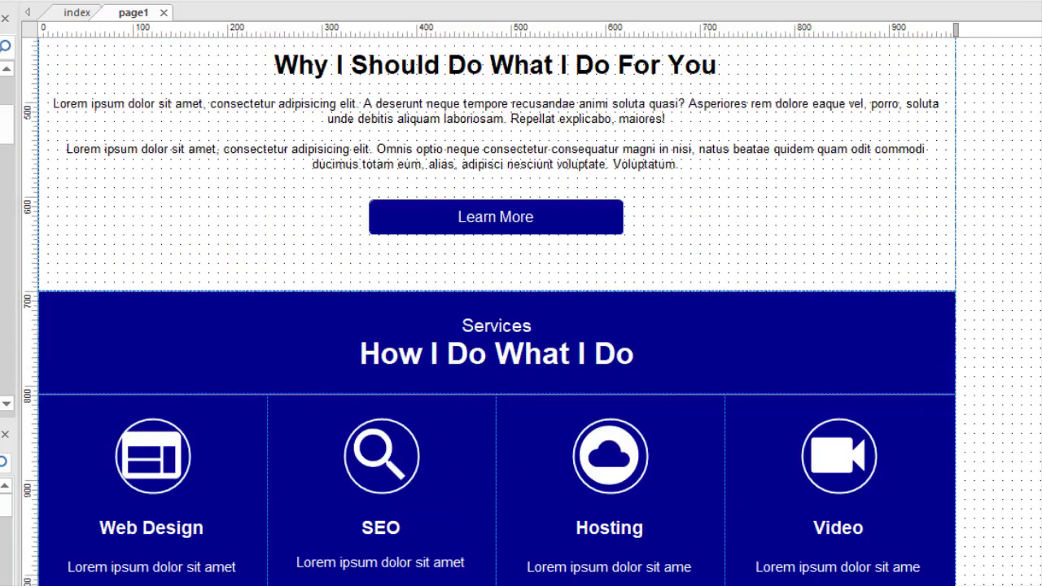
pyautogui.scroll(-5, 497, 310)
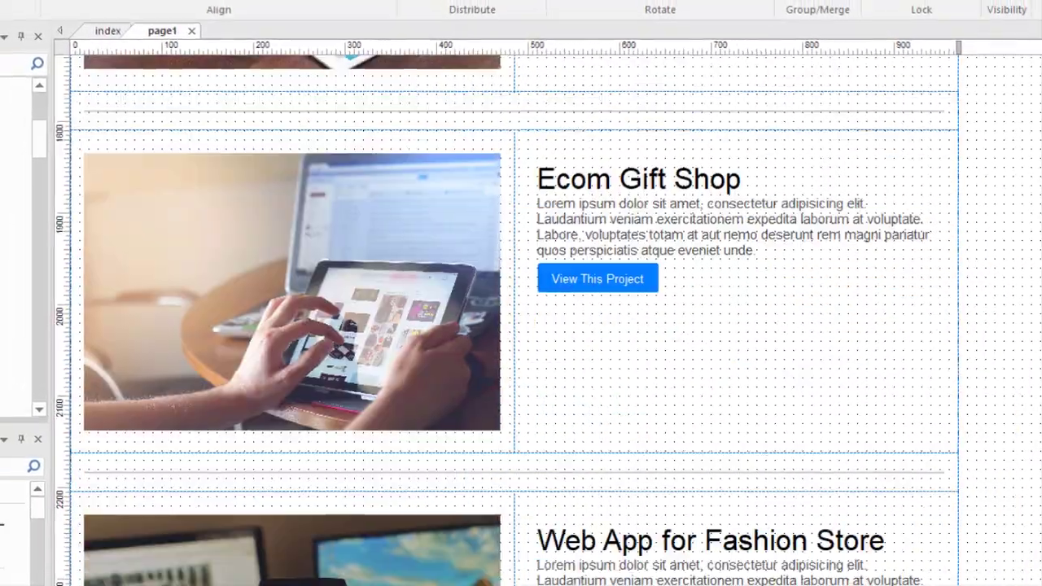
pyautogui.press('F5')
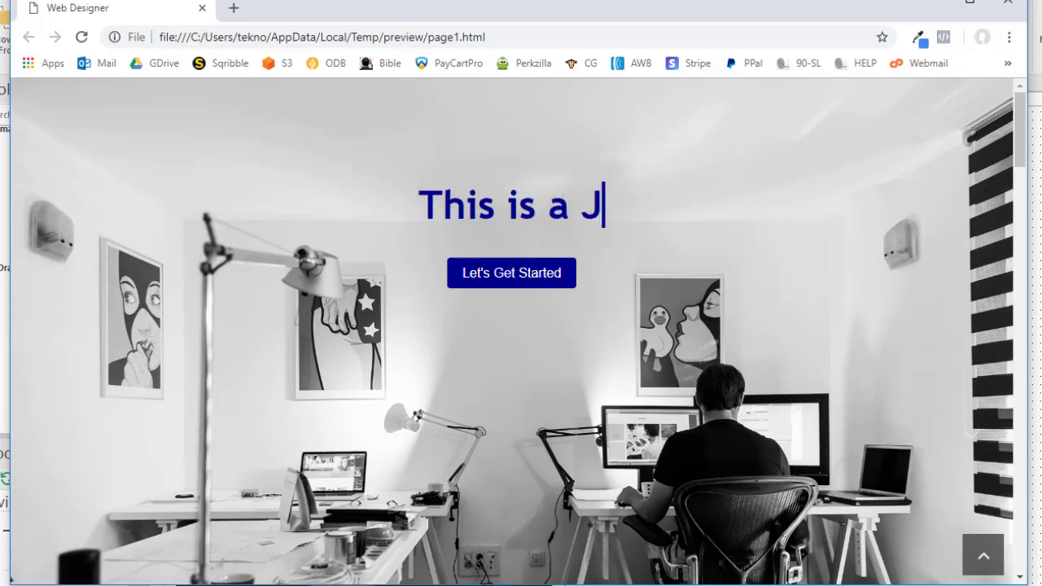
# Step: Scroll the Chrome preview past Services and Recent Projects to the eight-mockup Some of My Work grid
pyautogui.scroll(-3, 1024, 135)
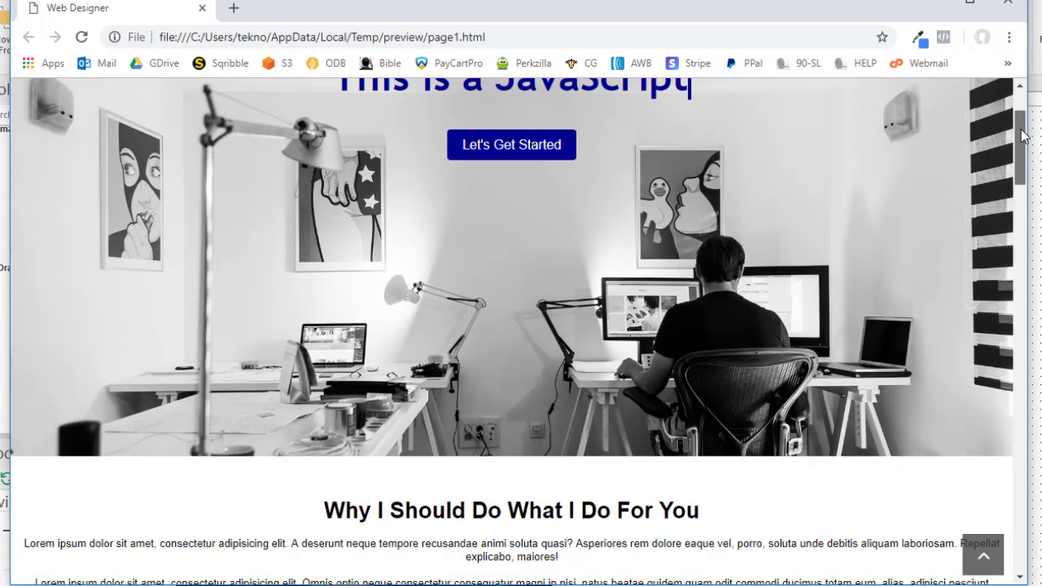
pyautogui.moveTo(1024, 134); pyautogui.dragTo(1031, 181)
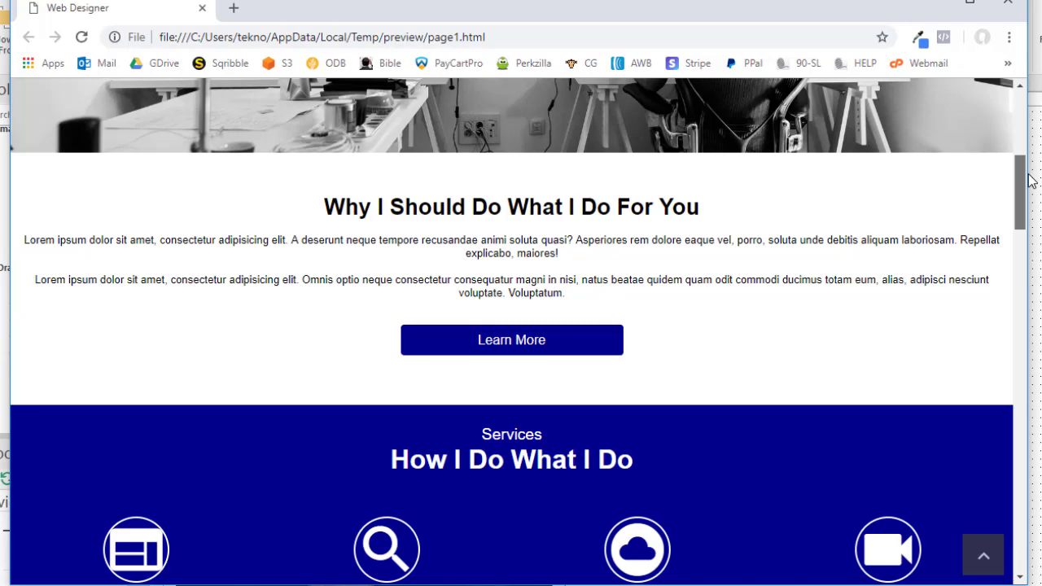
pyautogui.moveTo(1030, 181); pyautogui.dragTo(1032, 220)
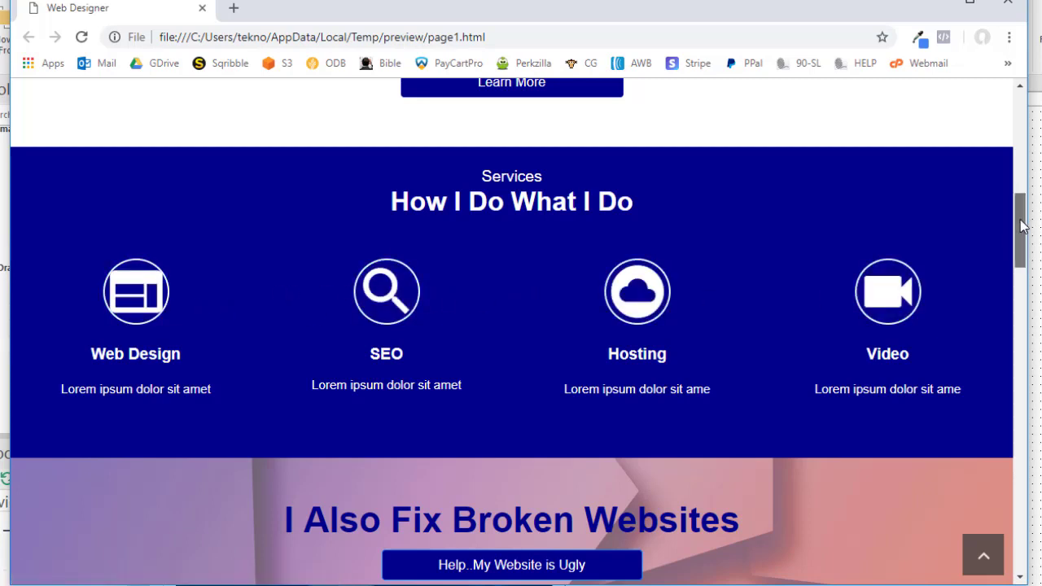
pyautogui.moveTo(1024, 232); pyautogui.dragTo(1022, 288)
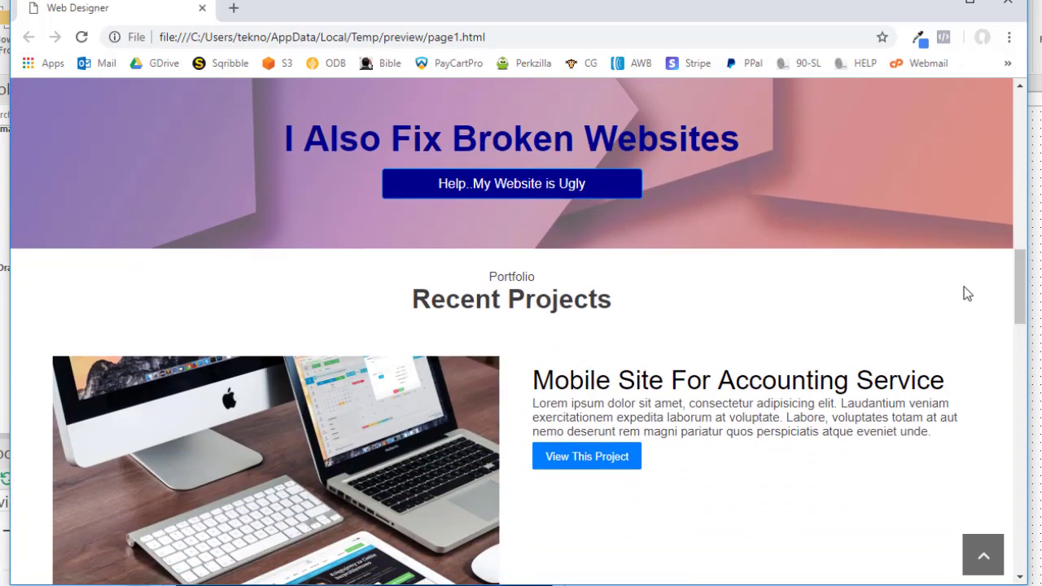
pyautogui.scroll(1, 621, 266)
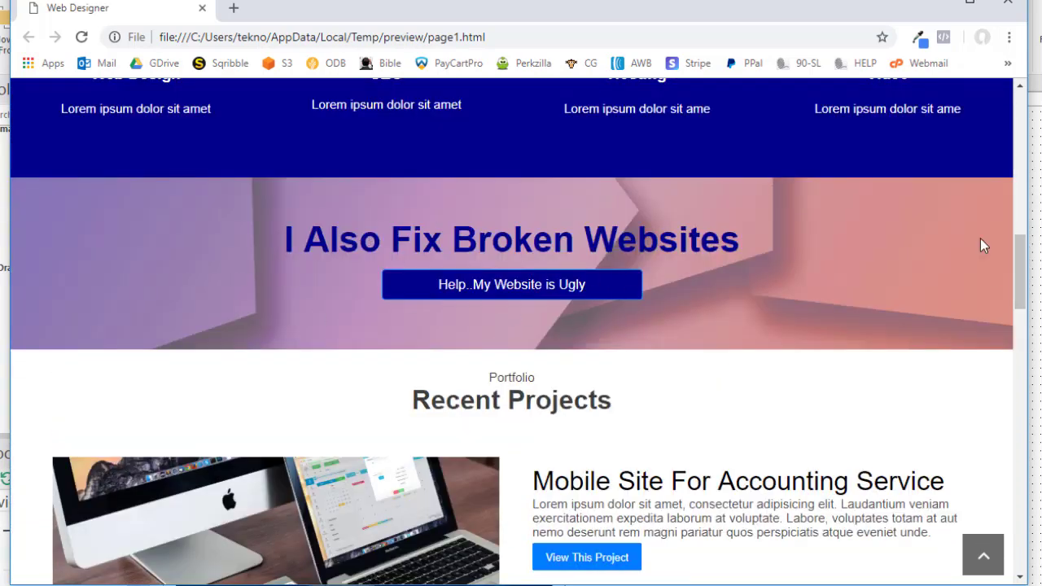
pyautogui.moveTo(1023, 251); pyautogui.dragTo(1023, 470)
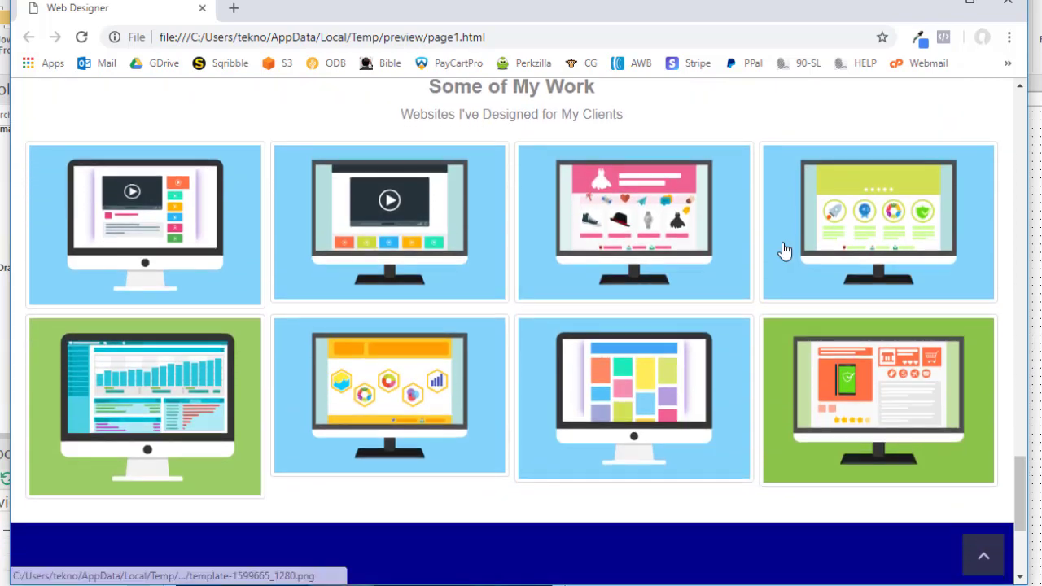
pyautogui.click(399, 388)
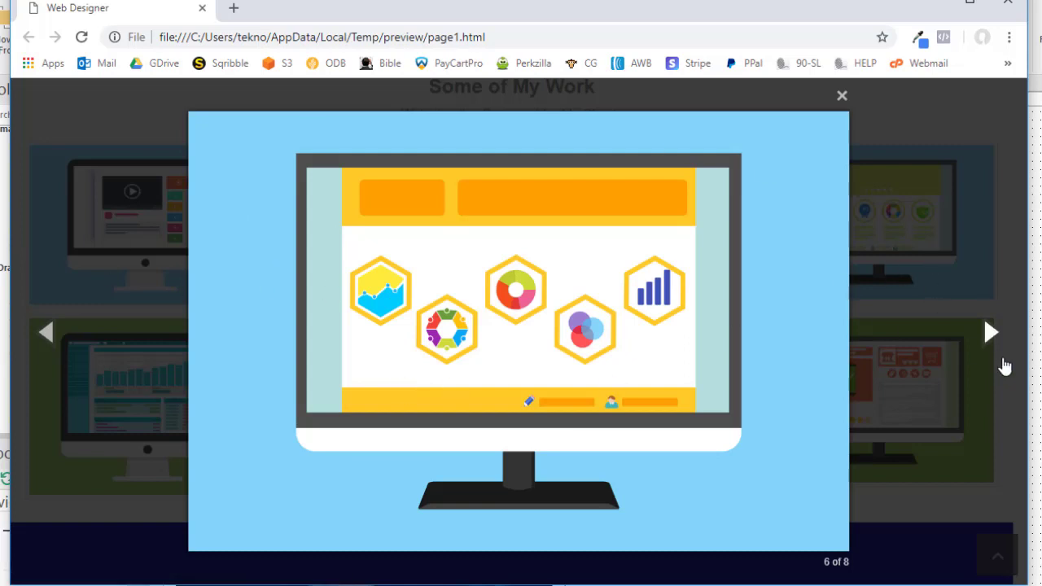
pyautogui.click(991, 337)
pyautogui.click(993, 339)
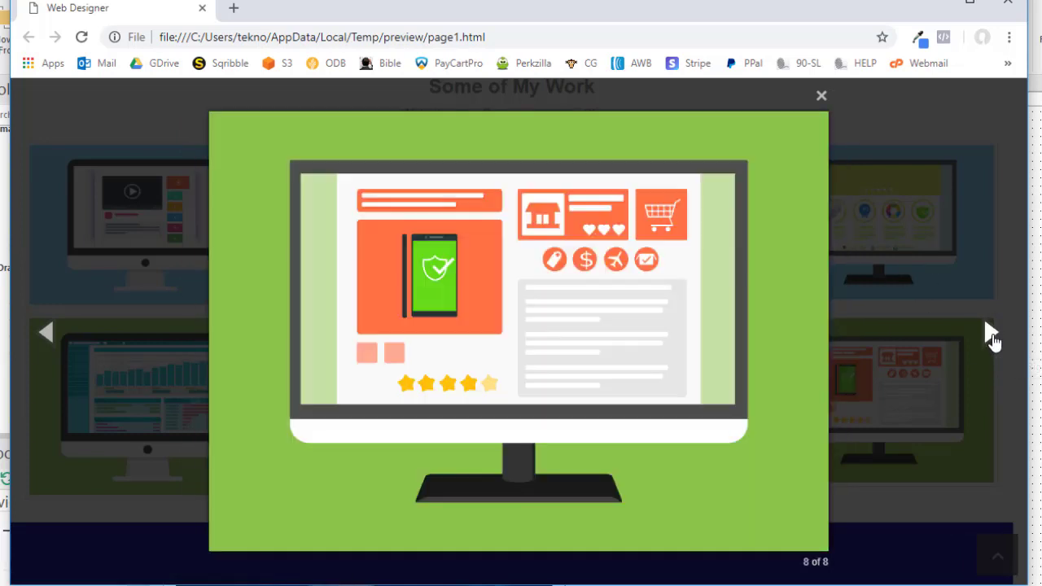
pyautogui.click(993, 339)
pyautogui.click(992, 339)
pyautogui.click(993, 339)
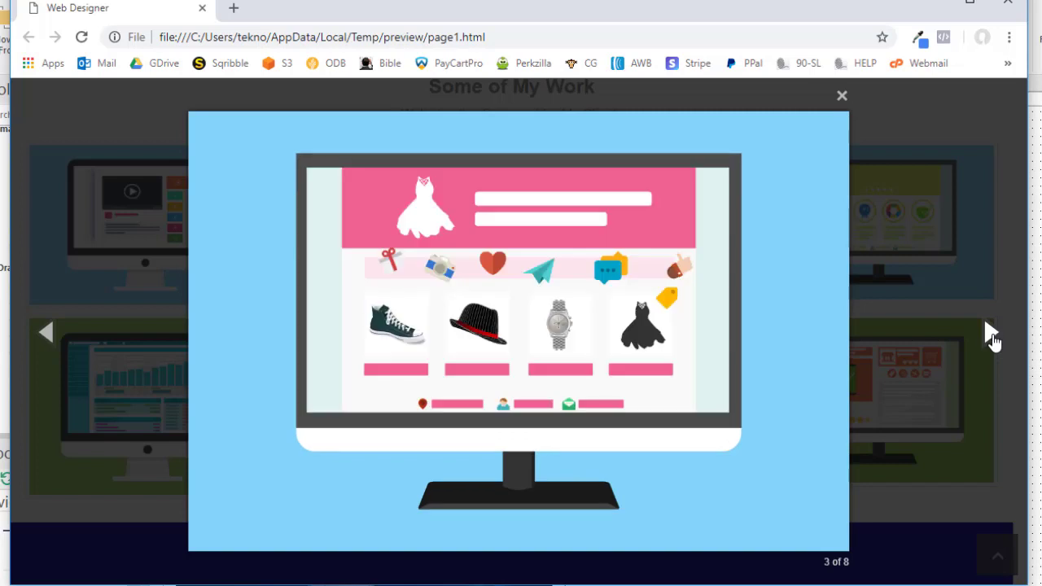
pyautogui.click(993, 339)
pyautogui.click(992, 339)
pyautogui.click(992, 339)
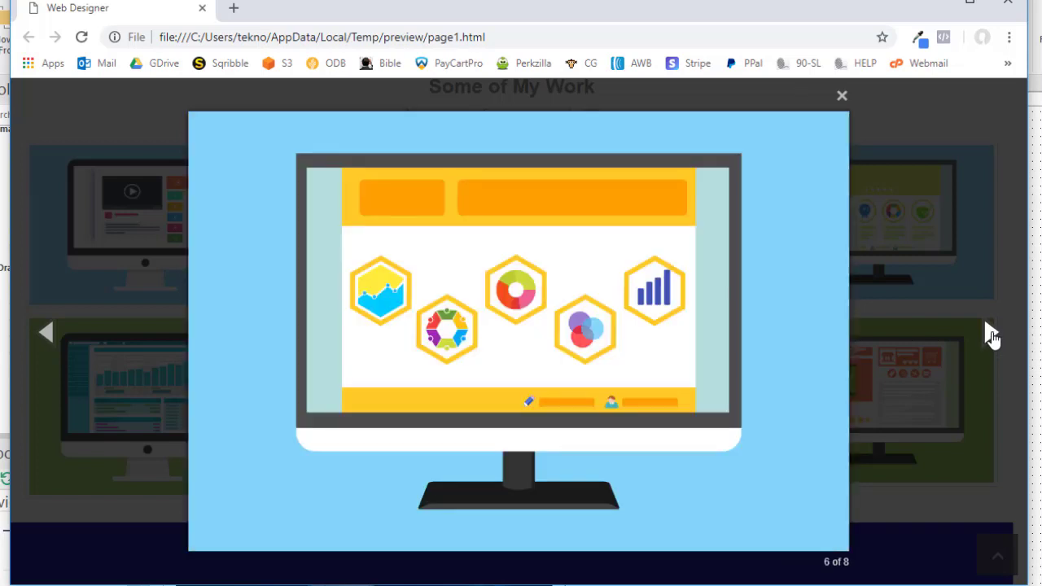
pyautogui.click(841, 94)
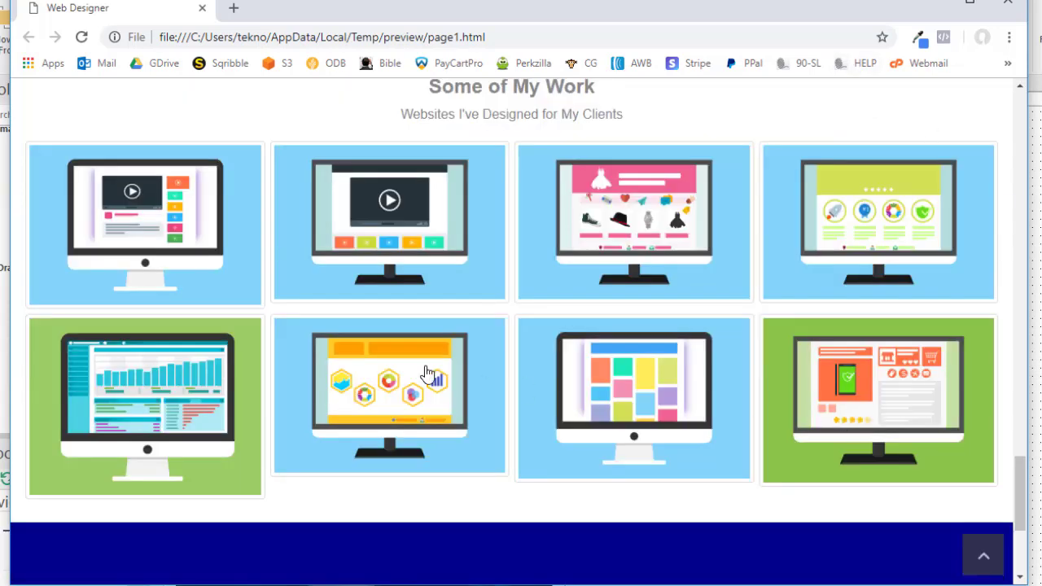
pyautogui.click(641, 390)
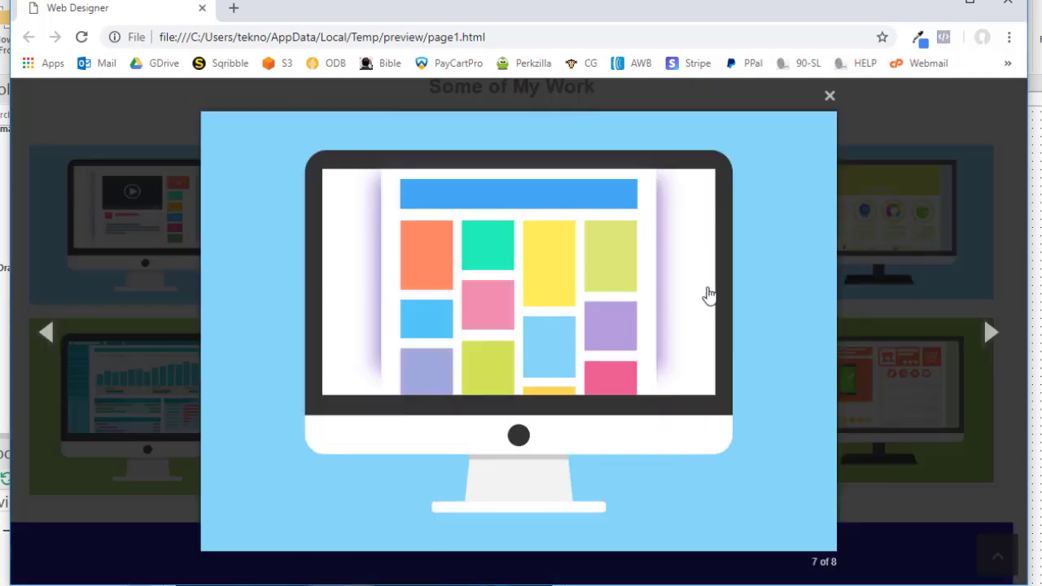
pyautogui.click(990, 333)
pyautogui.click(990, 334)
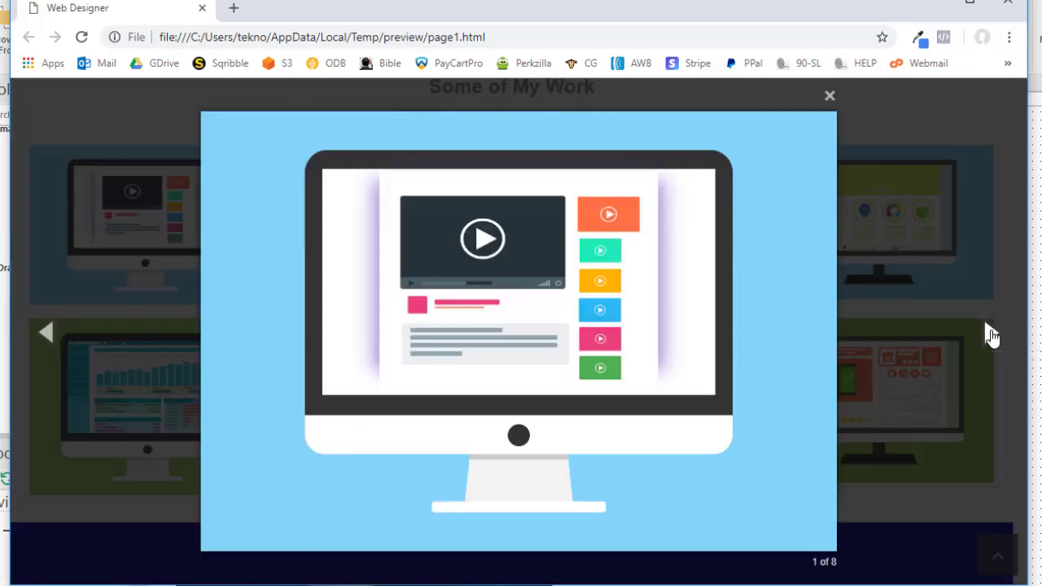
pyautogui.click(990, 334)
pyautogui.click(990, 334)
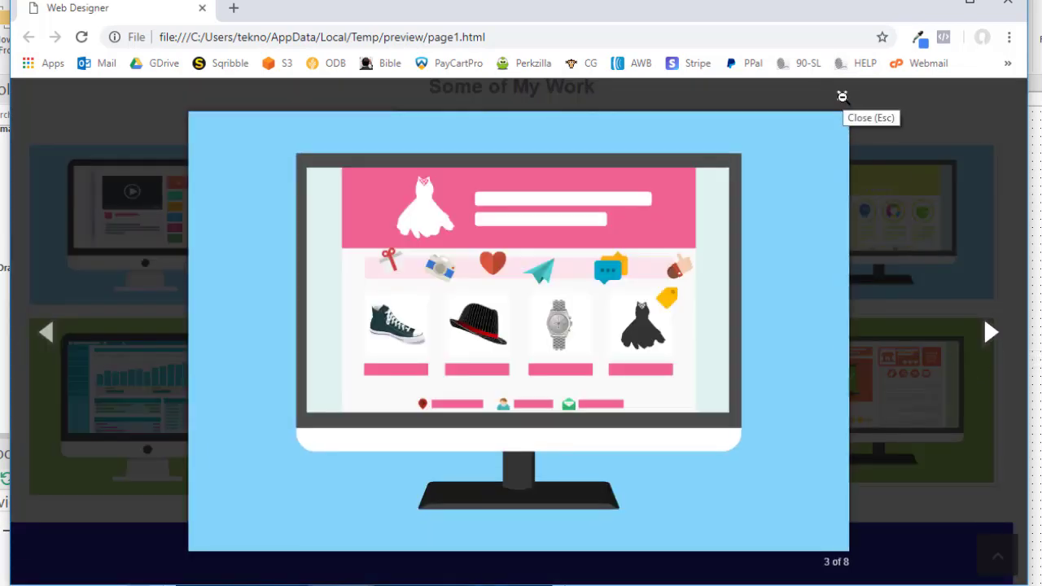
pyautogui.click(841, 98)
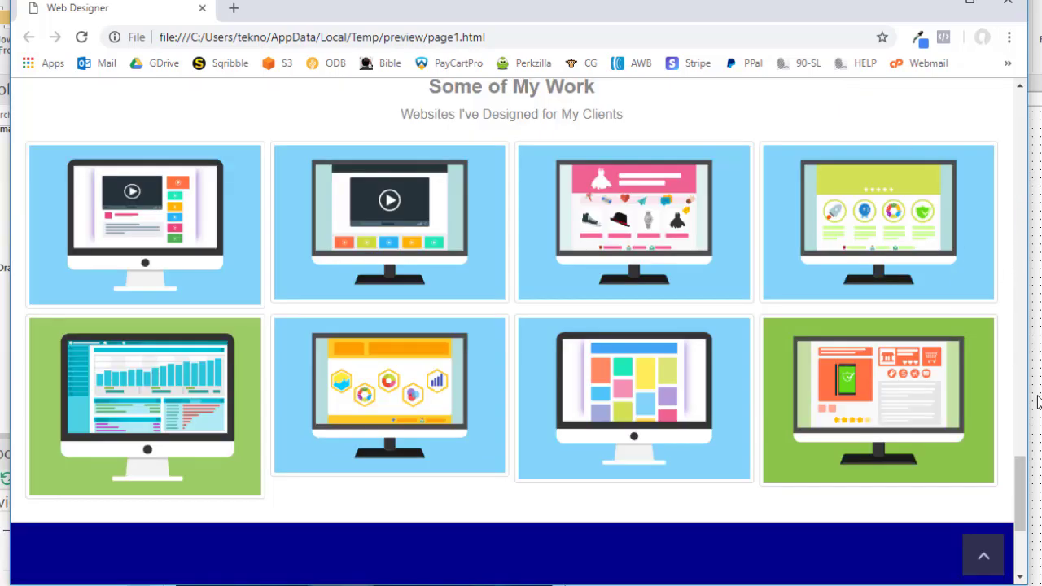
pyautogui.moveTo(1021, 471); pyautogui.dragTo(1020, 520)
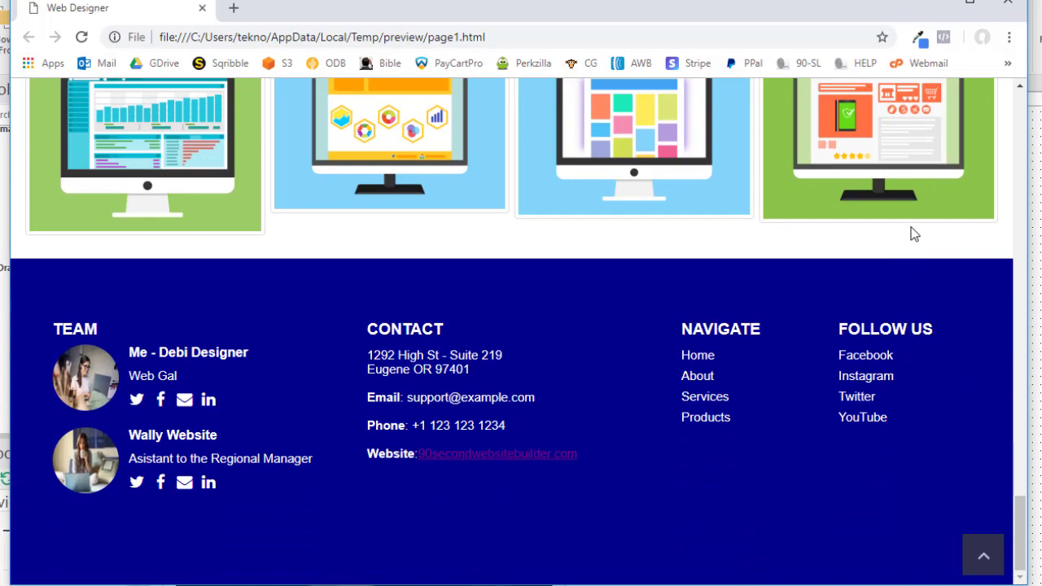
# Step: Jump to the page top with the back-to-top arrow, then scroll the editor canvas upward
pyautogui.click(984, 560)
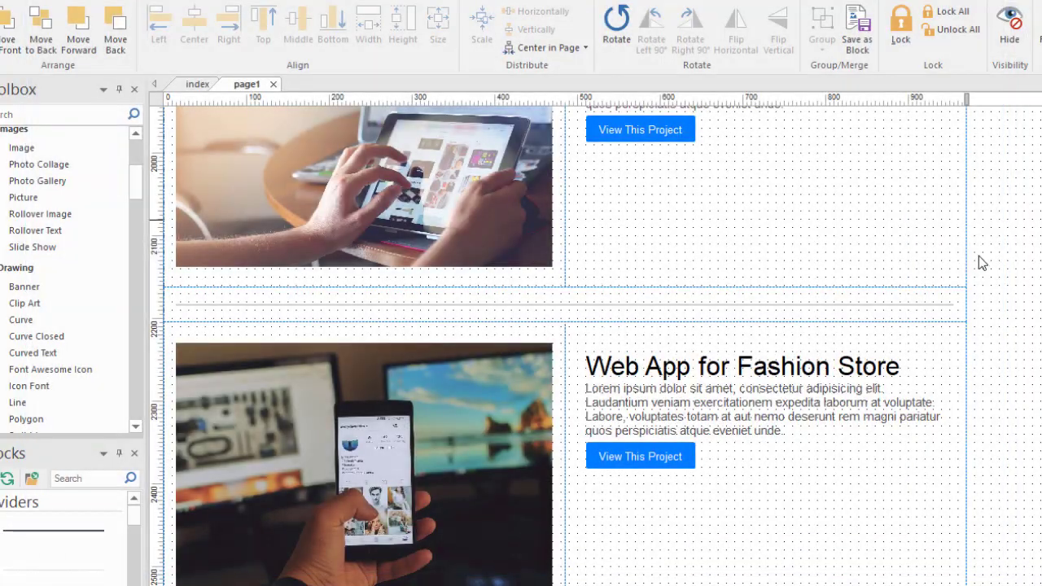
pyautogui.scroll(20, 562, 346)
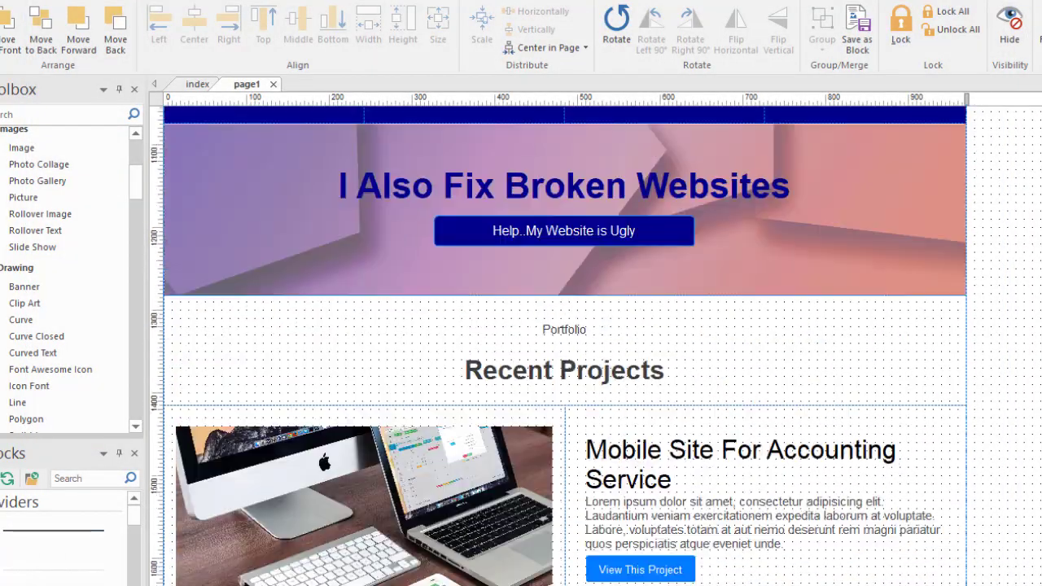